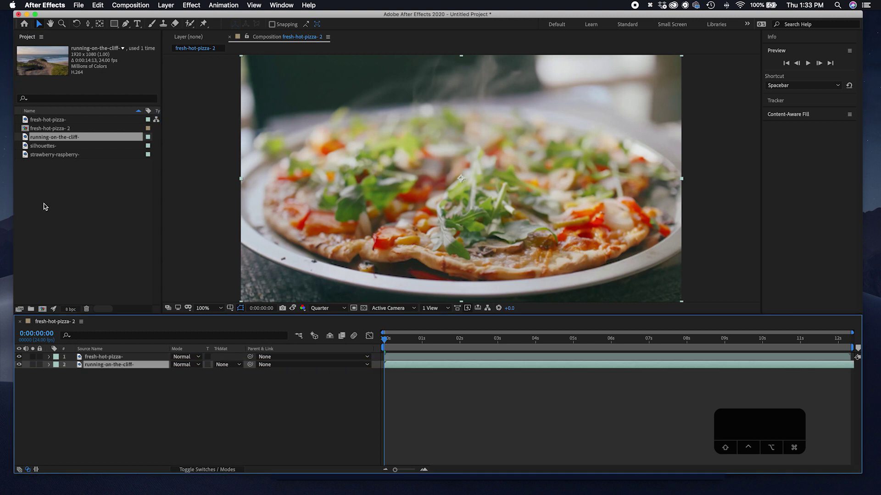
Add the silhouettes- and strawberry-raspberry- clips beneath the existing layers of the fresh-hot-pizza- 2 composition
{"action": "left_click_drag", "start_coordinate": [45, 146], "coordinate": [99, 434]}
{"action": "left_click_drag", "start_coordinate": [53, 156], "coordinate": [123, 415]}
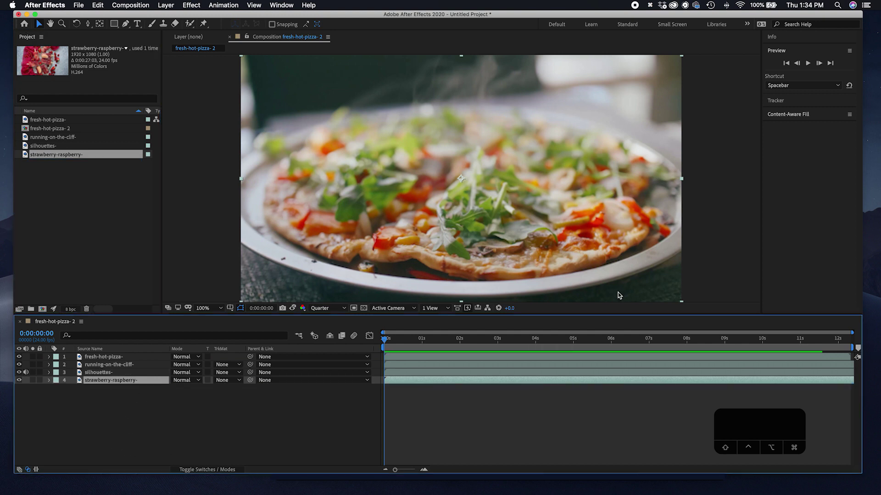
Spread the clips across the frame: strawberry-raspberry- to the right, fresh-hot-pizza- left, running-on-the-cliff- up and silhouettes- slightly down
{"action": "scroll", "coordinate": [673, 292], "scroll_direction": "down", "scroll_amount": 1}
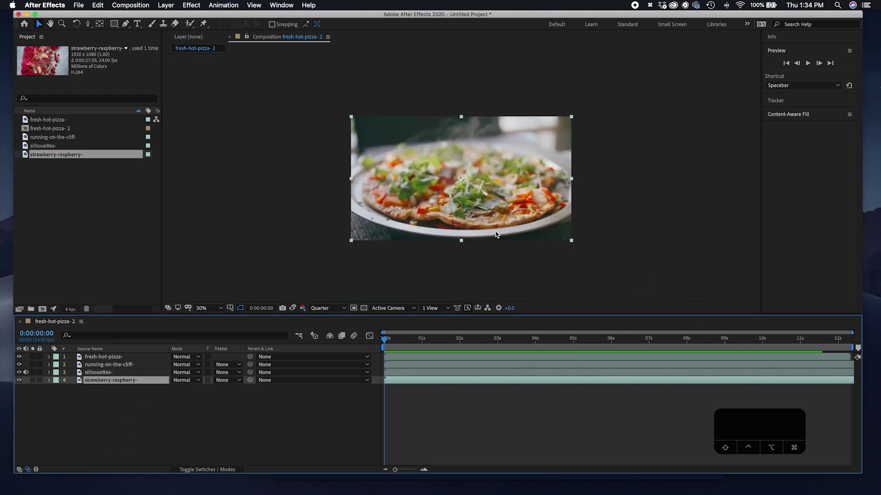
{"action": "left_click_drag", "start_coordinate": [449, 216], "coordinate": [571, 209]}
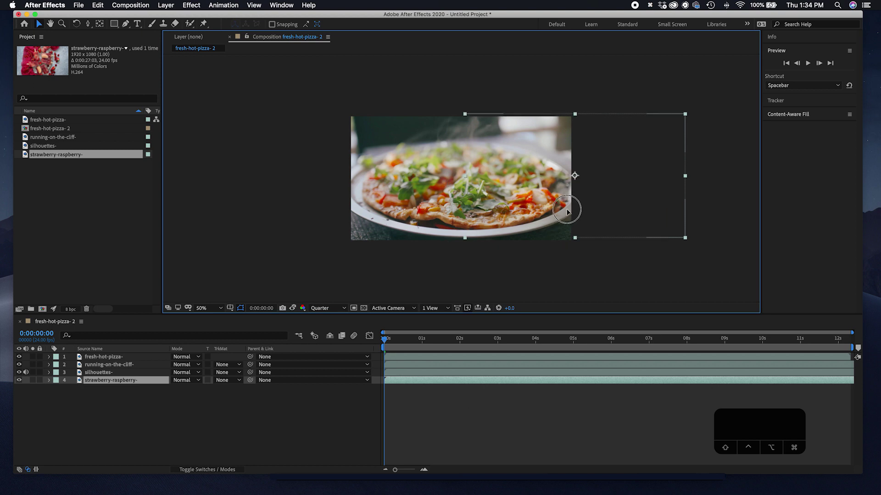
{"action": "left_click", "coordinate": [405, 210]}
{"action": "double_click", "coordinate": [405, 209]}
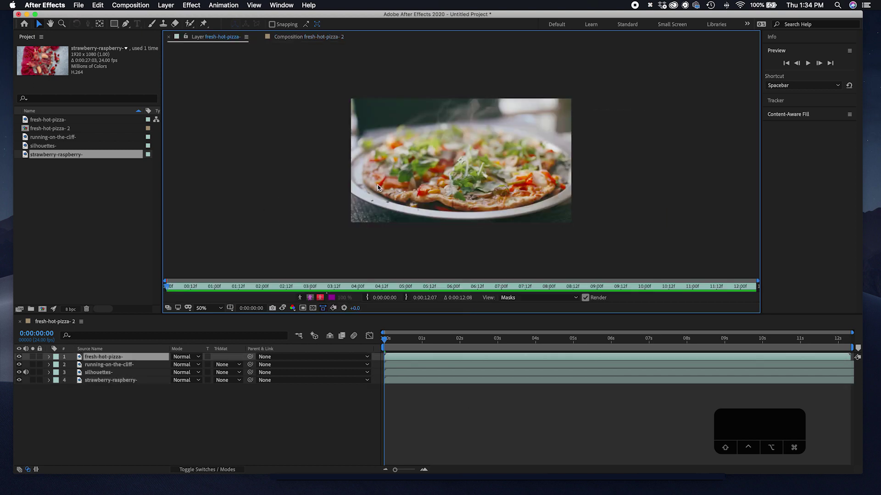
{"action": "left_click", "coordinate": [276, 36]}
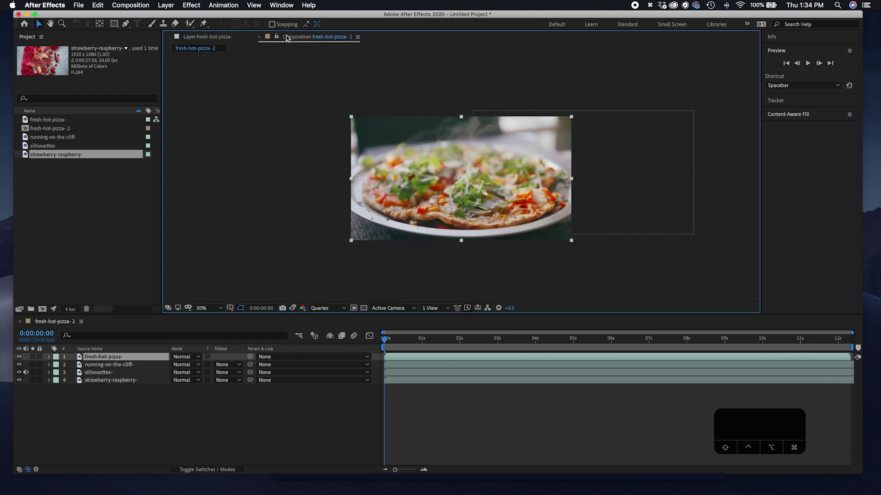
{"action": "left_click_drag", "start_coordinate": [431, 221], "coordinate": [245, 216]}
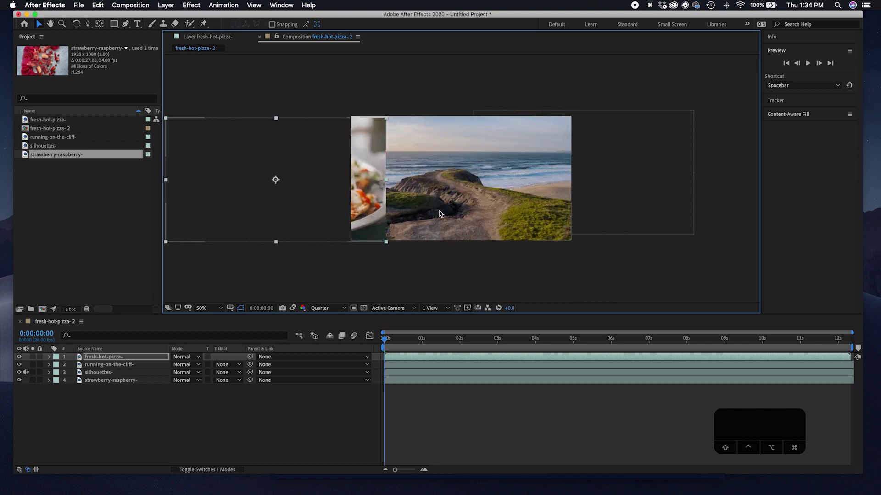
{"action": "left_click", "coordinate": [435, 206]}
{"action": "key", "text": "space"}
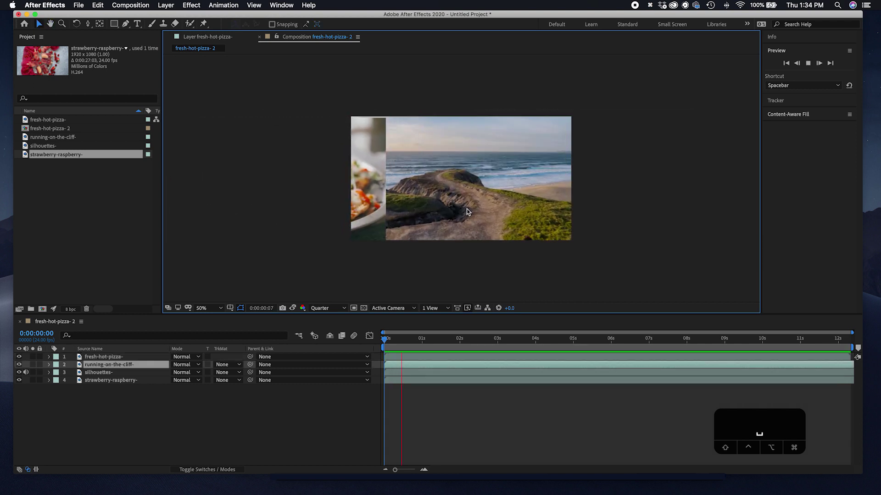
{"action": "left_click", "coordinate": [435, 204]}
{"action": "left_click_drag", "start_coordinate": [435, 204], "coordinate": [437, 235]}
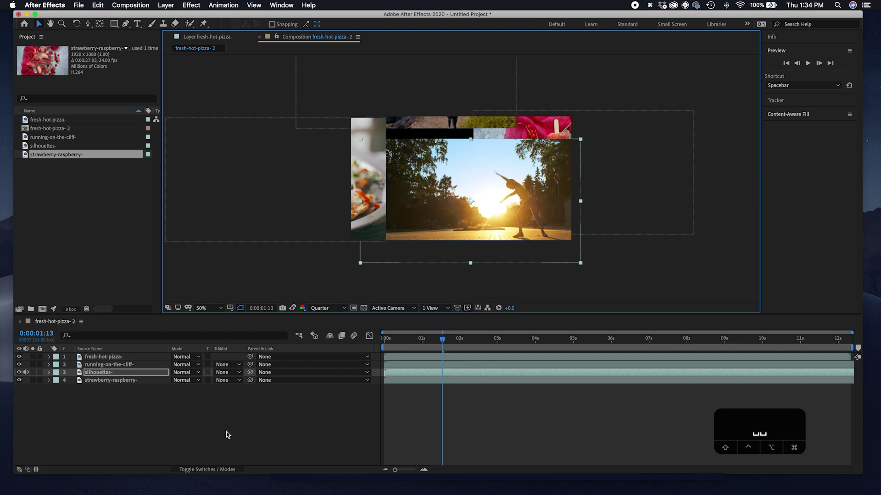
Convert all four video layers in the composition to 3D layers
{"action": "left_click", "coordinate": [155, 416]}
{"action": "left_click_drag", "start_coordinate": [100, 391], "coordinate": [130, 365]}
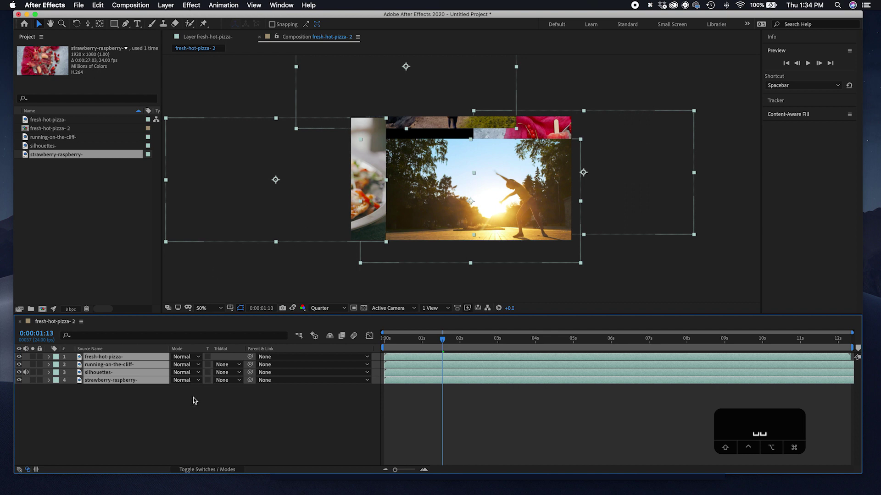
{"action": "left_click", "coordinate": [179, 417]}
{"action": "left_click_drag", "start_coordinate": [127, 395], "coordinate": [103, 353]}
{"action": "left_click", "coordinate": [165, 5]}
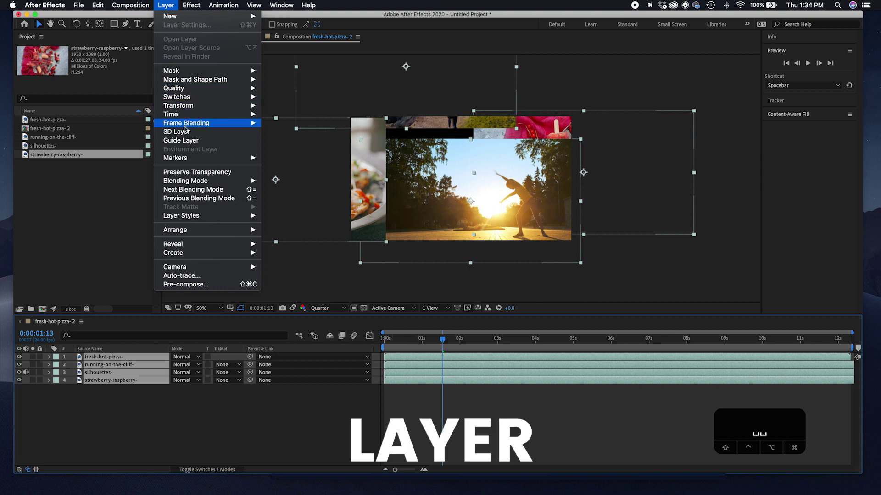
{"action": "left_click", "coordinate": [183, 135]}
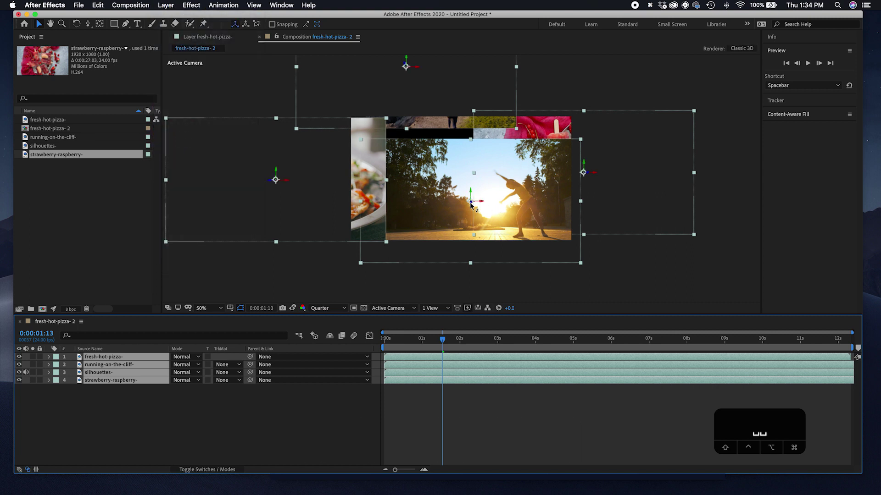
Push all four 3D layers back in depth together and recentre the group in the frame
{"action": "left_click_drag", "start_coordinate": [471, 202], "coordinate": [479, 248]}
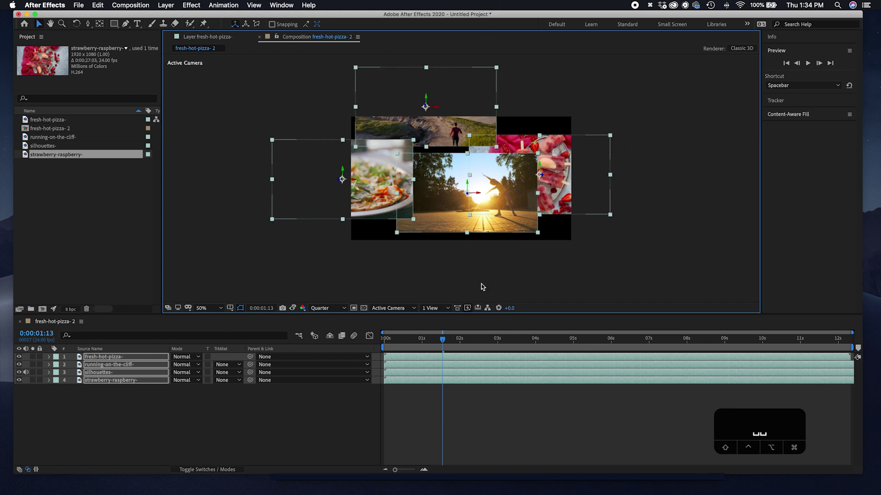
{"action": "left_click_drag", "start_coordinate": [480, 198], "coordinate": [549, 193]}
{"action": "left_click_drag", "start_coordinate": [466, 198], "coordinate": [476, 5]}
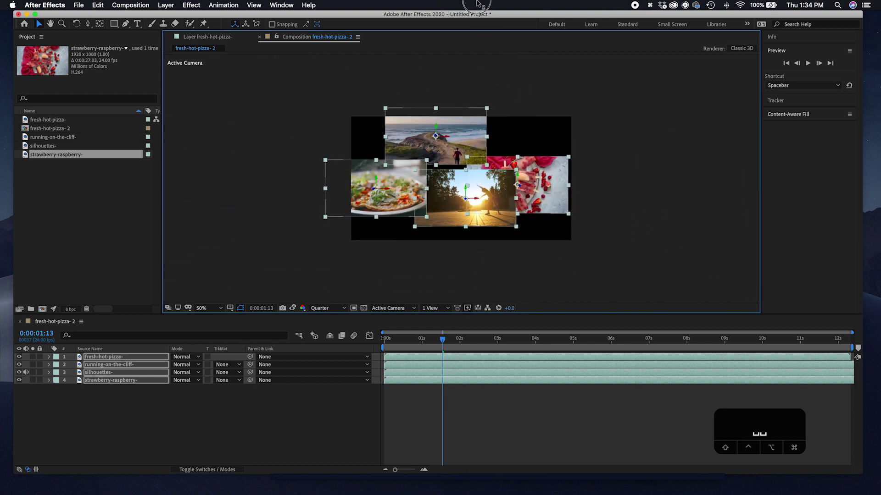
{"action": "left_click_drag", "start_coordinate": [464, 191], "coordinate": [502, 195]}
{"action": "left_click", "coordinate": [216, 410]}
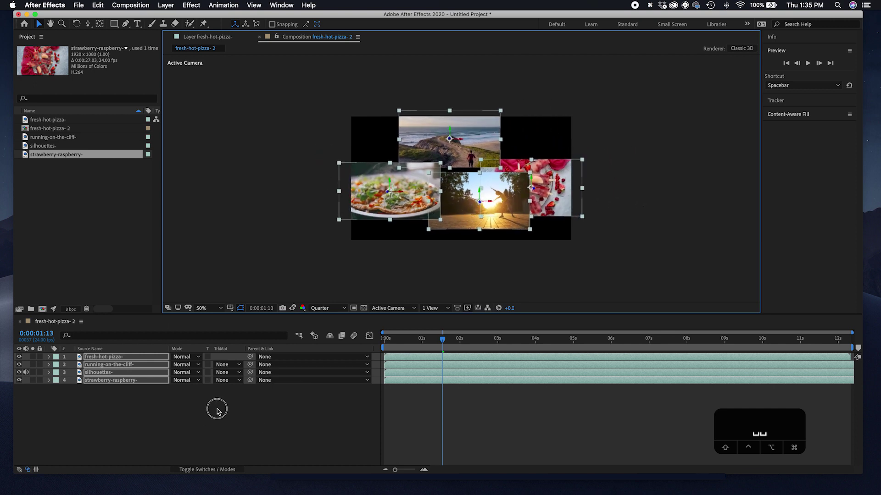
Trim the composition to a work area ending at about 5 seconds and play back a preview
{"action": "left_click", "coordinate": [388, 342]}
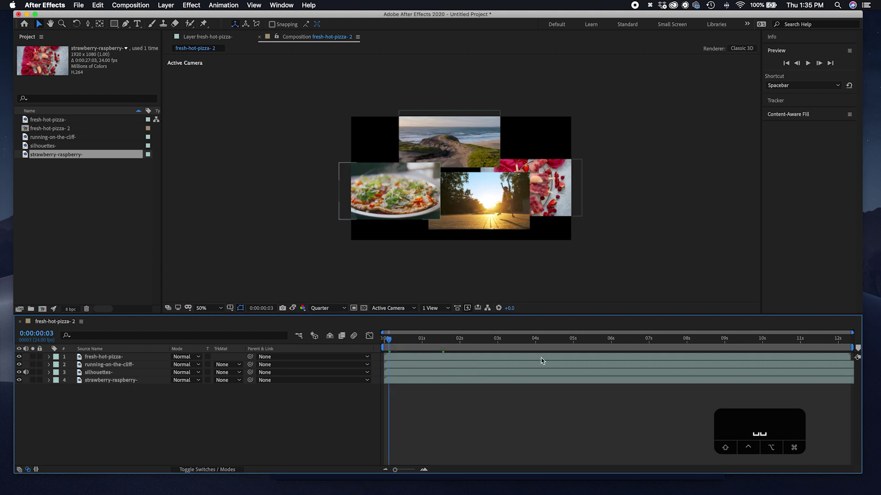
{"action": "left_click_drag", "start_coordinate": [852, 347], "coordinate": [574, 352]}
{"action": "right_click", "coordinate": [519, 347]}
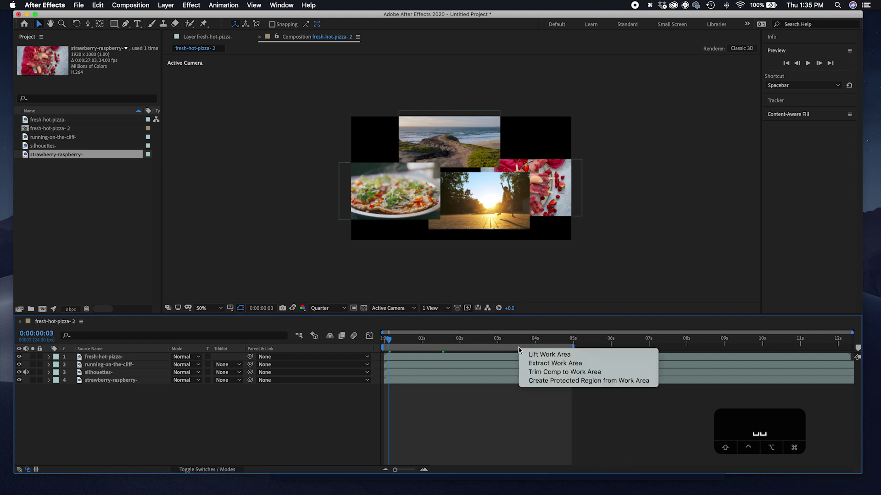
{"action": "left_click", "coordinate": [574, 374]}
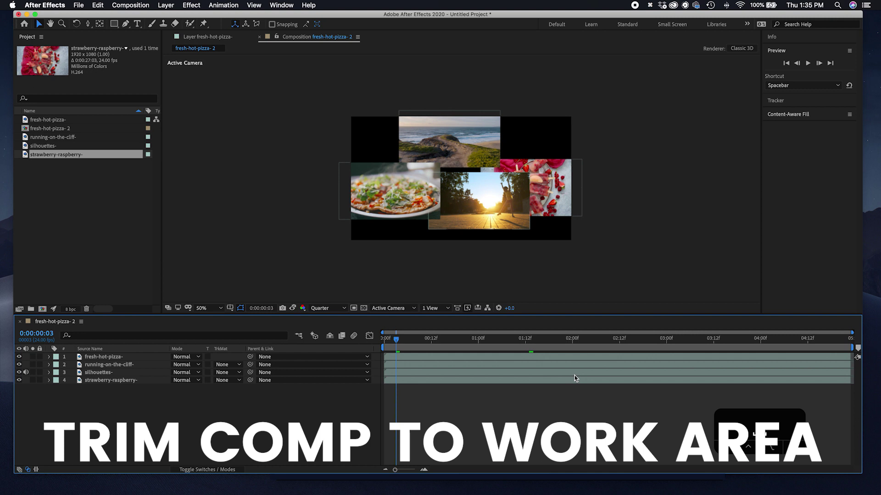
{"action": "left_click_drag", "start_coordinate": [502, 339], "coordinate": [478, 357]}
{"action": "key", "text": "space"}
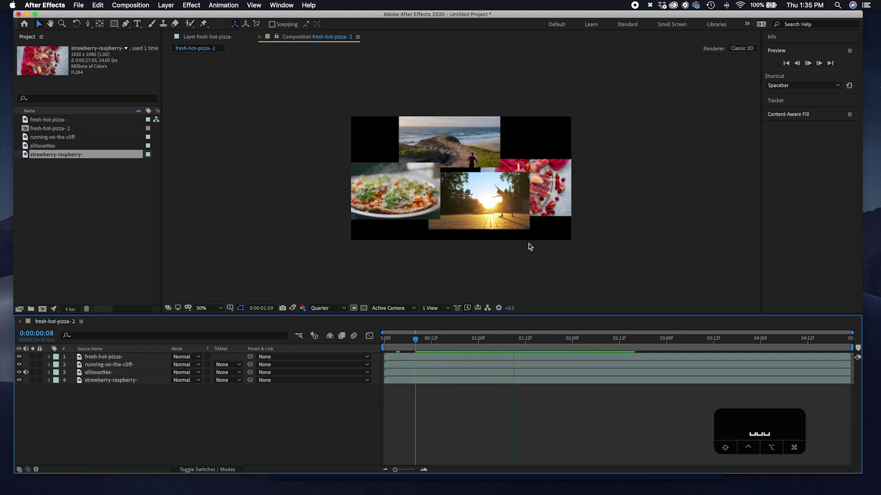
{"action": "key", "text": "space"}
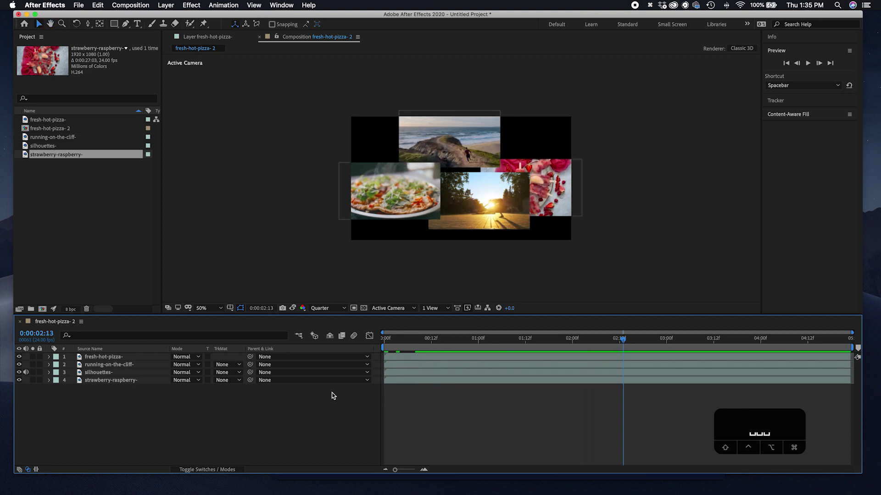
Push the fresh-hot-pizza- layer farther back in depth than the silhouettes- layer
{"action": "left_click", "coordinate": [444, 358]}
{"action": "left_click_drag", "start_coordinate": [412, 206], "coordinate": [438, 4]}
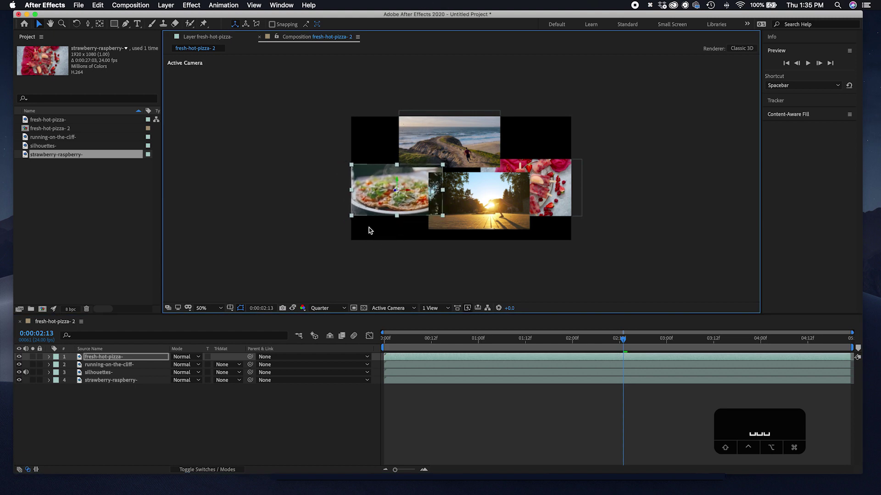
{"action": "left_click_drag", "start_coordinate": [398, 191], "coordinate": [403, 155]}
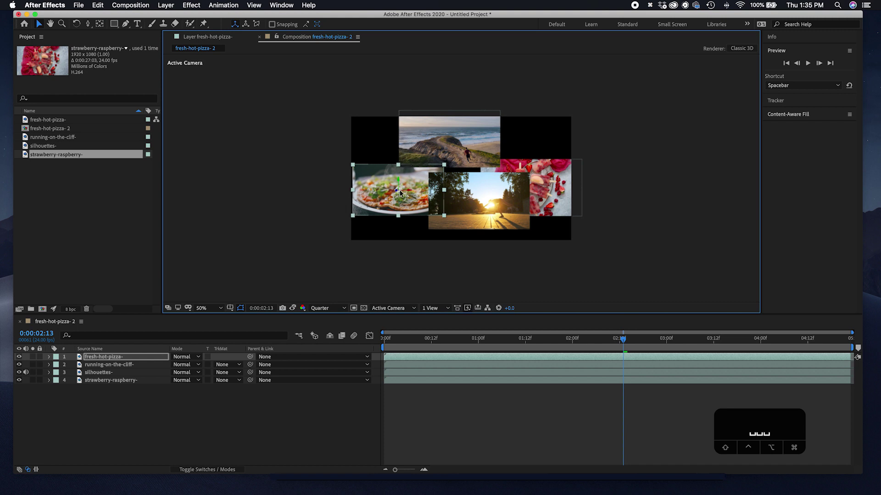
{"action": "left_click_drag", "start_coordinate": [396, 195], "coordinate": [416, 3]}
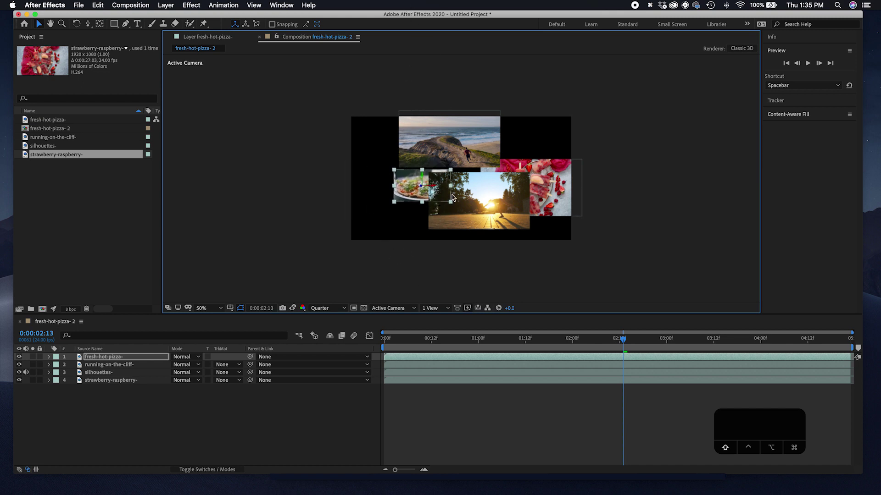
Bring the running-on-the-cliff- layer forward at the frame's left side and push the silhouettes- layer far back in depth
{"action": "left_click", "coordinate": [452, 149]}
{"action": "left_click_drag", "start_coordinate": [451, 147], "coordinate": [395, 335]}
{"action": "left_click", "coordinate": [497, 215]}
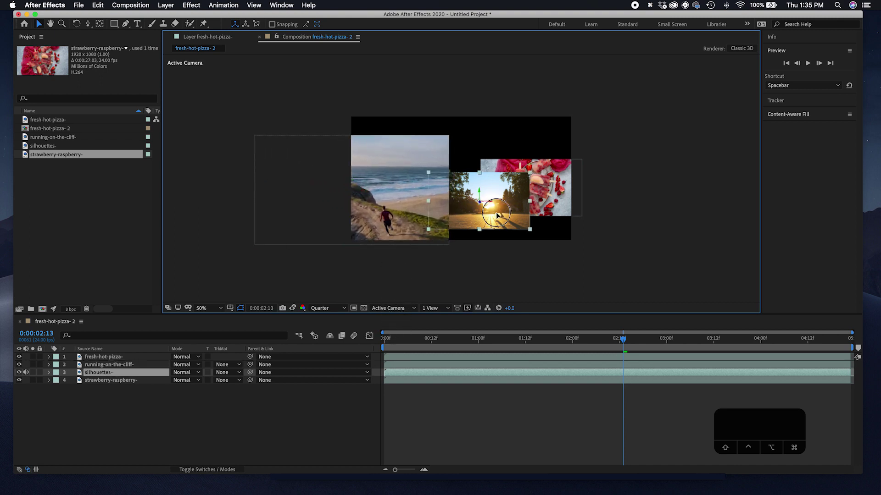
{"action": "left_click_drag", "start_coordinate": [481, 207], "coordinate": [476, 4]}
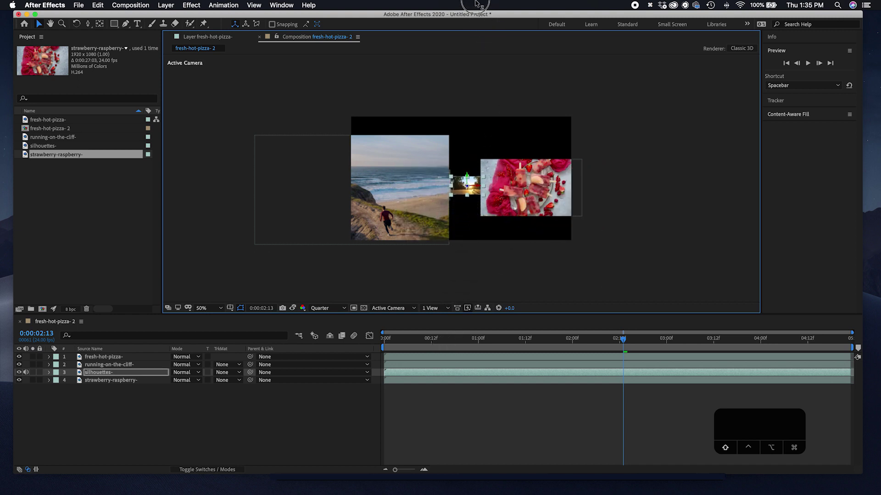
Bring the strawberry-raspberry- layer far forward in depth and shift it mostly past the frame's right edge
{"action": "left_click", "coordinate": [531, 198]}
{"action": "left_click_drag", "start_coordinate": [532, 195], "coordinate": [566, 306]}
{"action": "key", "text": "comma"}
{"action": "key", "text": "comma"}
{"action": "key", "text": "comma"}
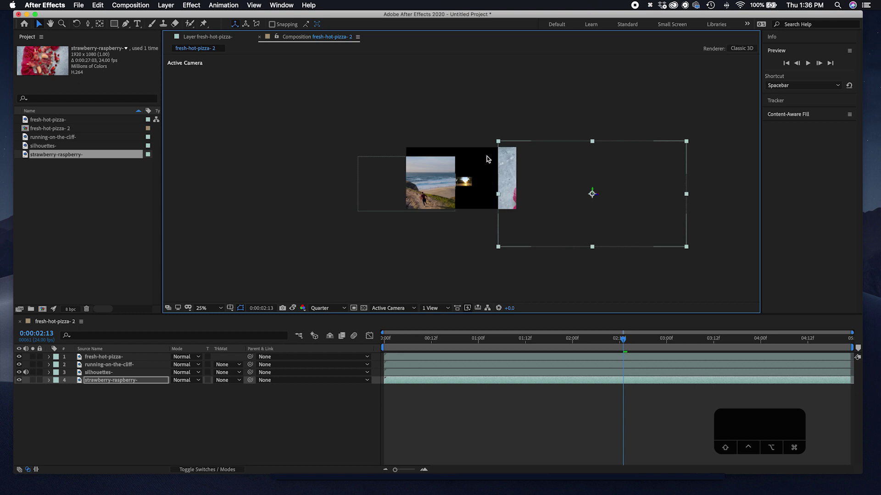
Create a two-node camera with the 50mm preset and place it at the top of the layer stack
{"action": "left_click", "coordinate": [168, 6]}
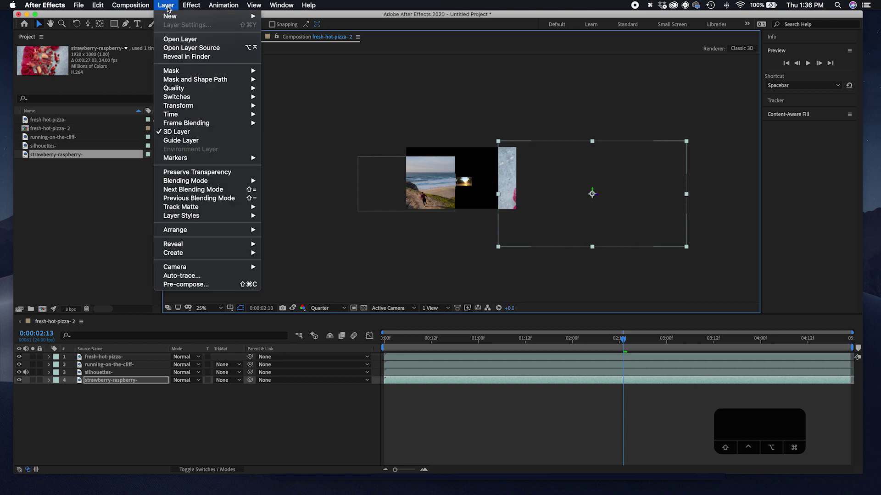
{"action": "mouse_move", "coordinate": [186, 18]}
{"action": "left_click", "coordinate": [306, 47]}
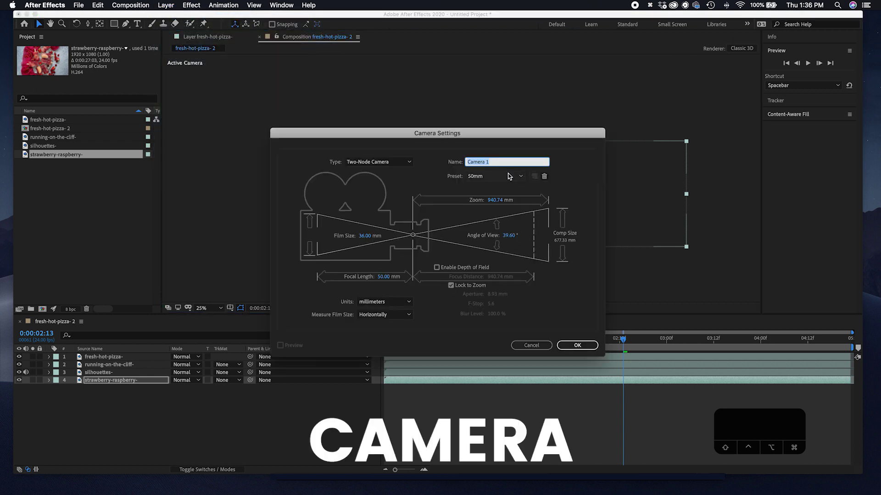
{"action": "left_click", "coordinate": [503, 176]}
{"action": "left_click", "coordinate": [502, 252]}
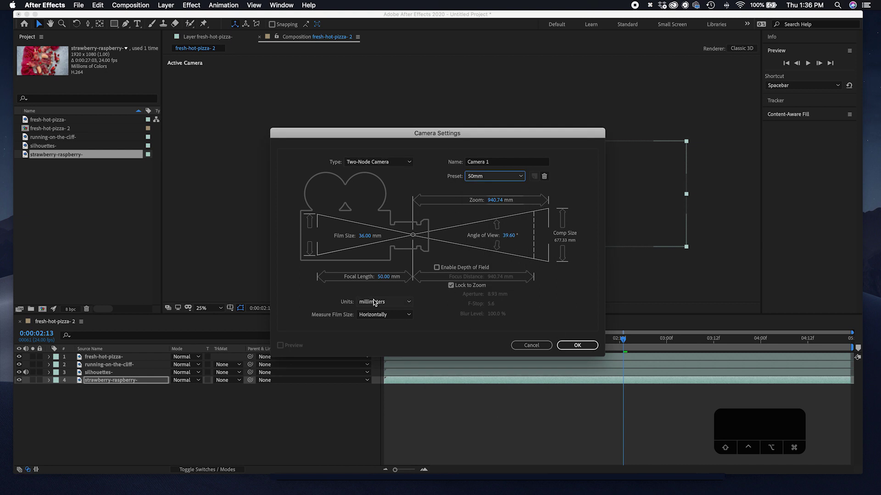
{"action": "left_click", "coordinate": [577, 346]}
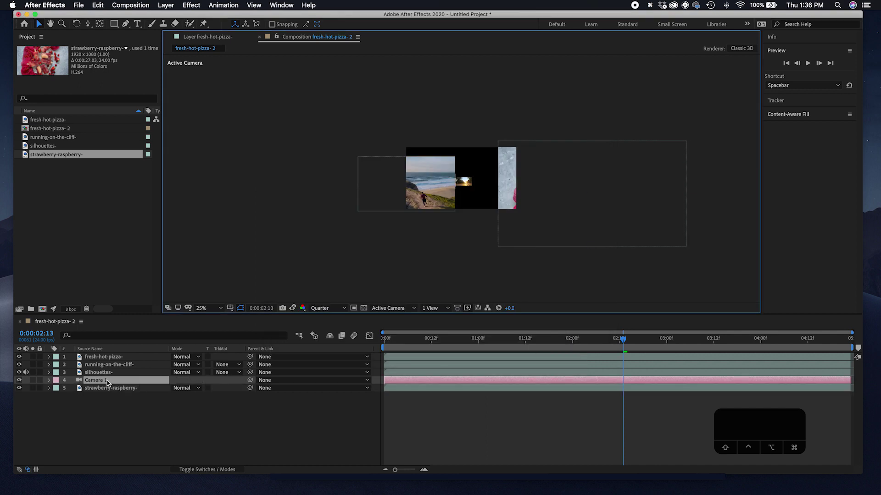
{"action": "left_click_drag", "start_coordinate": [109, 383], "coordinate": [115, 356]}
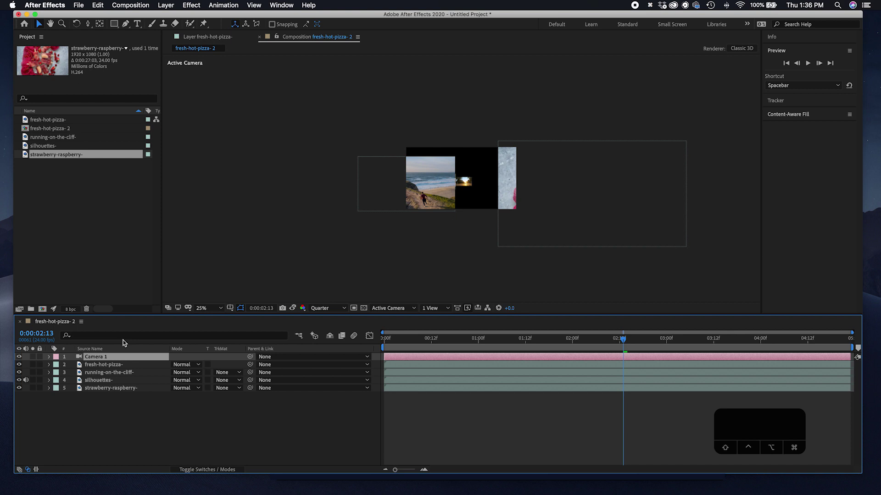
Orbit Camera 1 slightly with the Unified Camera tool and inspect the layers' depth spacing
{"action": "left_click", "coordinate": [88, 24]}
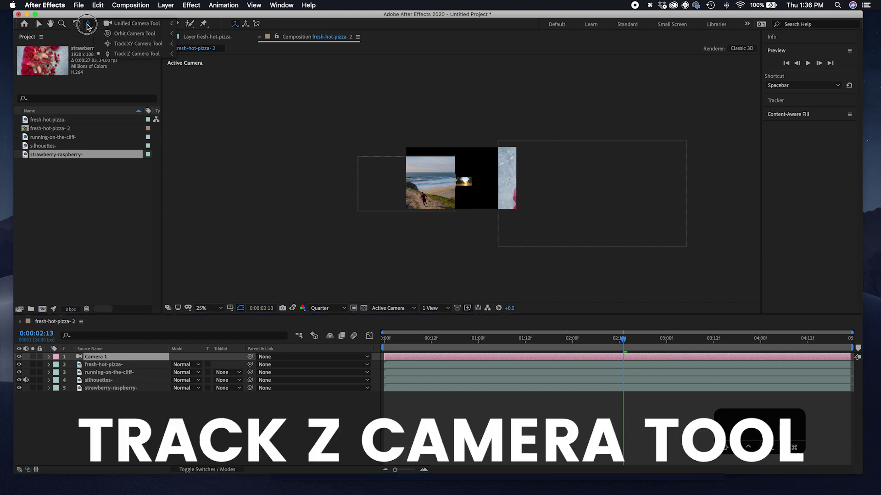
{"action": "left_click", "coordinate": [110, 25]}
{"action": "mouse_move", "coordinate": [473, 176]}
{"action": "left_mouse_down"}
{"action": "mouse_move", "coordinate": [448, 202]}
{"action": "mouse_move", "coordinate": [448, 219]}
{"action": "mouse_move", "coordinate": [456, 191]}
{"action": "mouse_move", "coordinate": [446, 193]}
{"action": "mouse_move", "coordinate": [456, 203]}
{"action": "mouse_move", "coordinate": [471, 190]}
{"action": "left_mouse_up"}
{"action": "scroll", "coordinate": [474, 190], "scroll_direction": "up", "scroll_amount": 4}
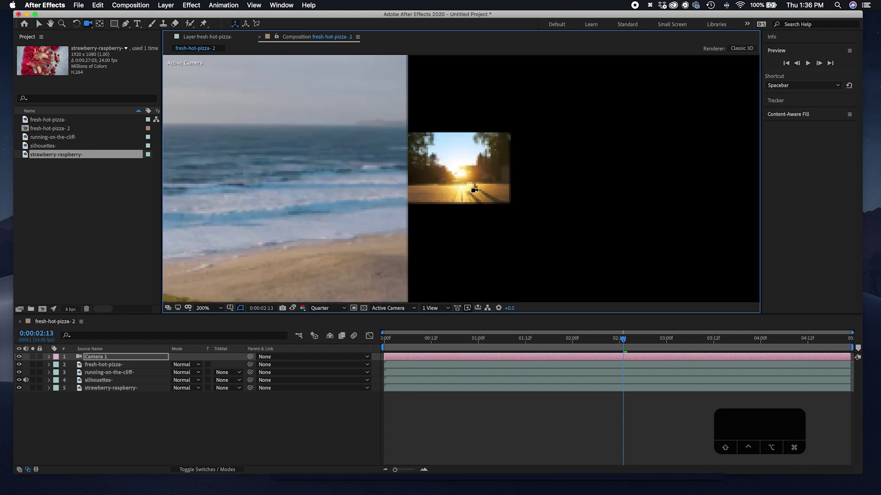
{"action": "scroll", "coordinate": [474, 190], "scroll_direction": "up", "scroll_amount": 2}
{"action": "scroll", "coordinate": [474, 190], "scroll_direction": "down", "scroll_amount": 6}
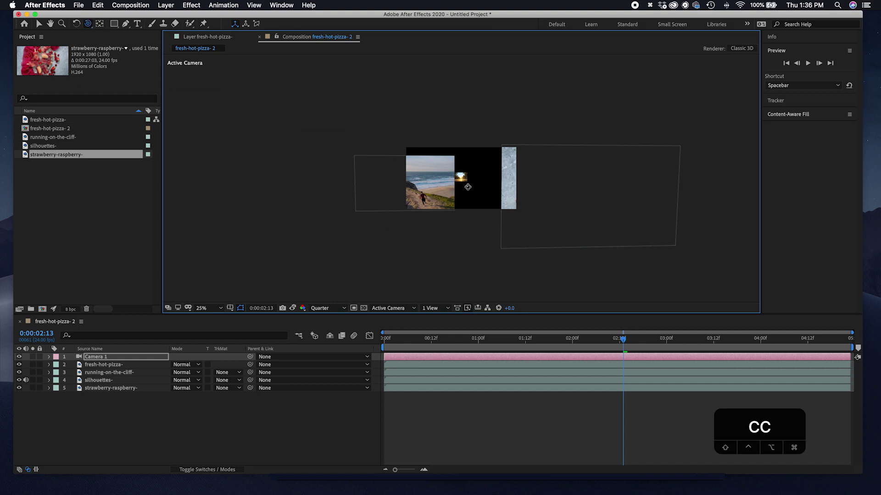
Dolly Camera 1 in towards the silhouettes- layer and partly back out with the Track Z Camera tool
{"action": "key", "text": "c"}
{"action": "left_click_drag", "start_coordinate": [467, 186], "coordinate": [468, 64]}
{"action": "left_click_drag", "start_coordinate": [467, 185], "coordinate": [467, 91]}
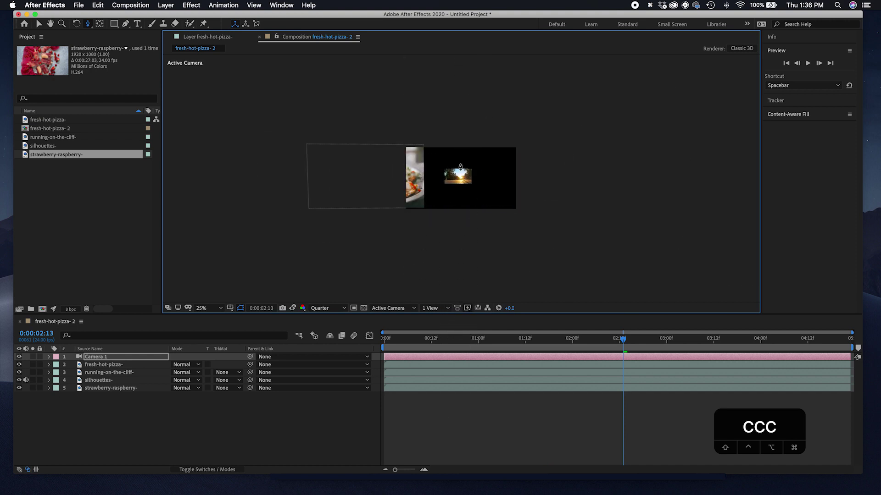
{"action": "scroll", "coordinate": [471, 165], "scroll_direction": "up", "scroll_amount": 3}
{"action": "scroll", "coordinate": [470, 166], "scroll_direction": "down", "scroll_amount": 1}
{"action": "left_click_drag", "start_coordinate": [470, 165], "coordinate": [461, 330]}
{"action": "left_click_drag", "start_coordinate": [469, 186], "coordinate": [454, 255]}
{"action": "key", "text": "c"}
{"action": "key", "text": "c"}
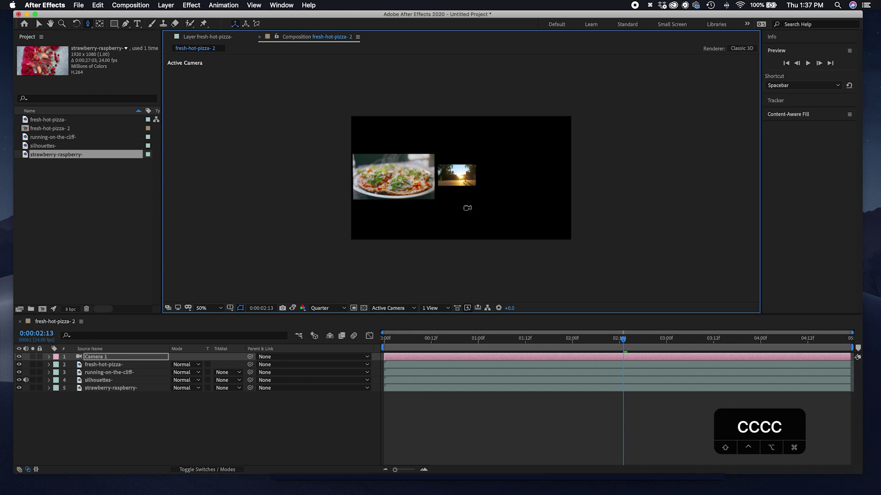
Reframe the pizza and silhouettes clips by moving Camera 1 with the Unified Camera and Track XY Camera tools
{"action": "mouse_move", "coordinate": [448, 194]}
{"action": "left_mouse_down"}
{"action": "mouse_move", "coordinate": [425, 232]}
{"action": "mouse_move", "coordinate": [448, 171]}
{"action": "mouse_move", "coordinate": [483, 182]}
{"action": "mouse_move", "coordinate": [470, 202]}
{"action": "mouse_move", "coordinate": [426, 200]}
{"action": "mouse_move", "coordinate": [436, 187]}
{"action": "mouse_move", "coordinate": [453, 191]}
{"action": "mouse_move", "coordinate": [448, 200]}
{"action": "mouse_move", "coordinate": [448, 192]}
{"action": "left_mouse_up"}
{"action": "key", "text": "c"}
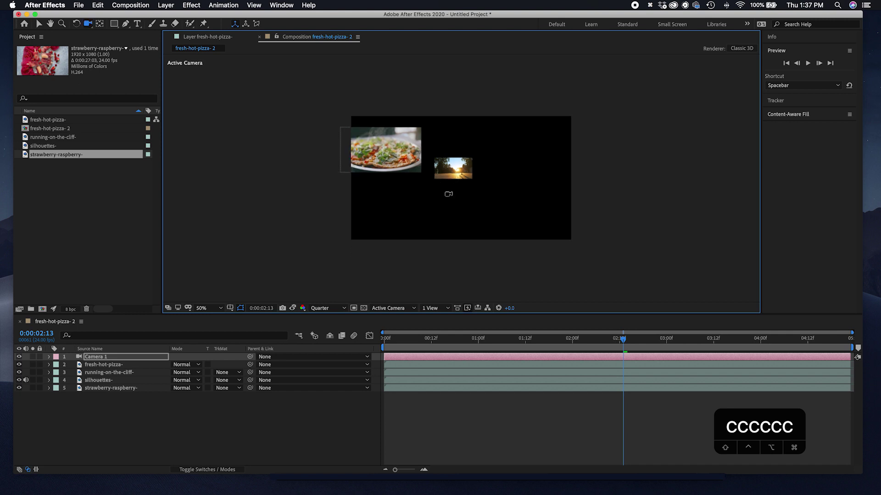
{"action": "left_click_drag", "start_coordinate": [448, 192], "coordinate": [481, 191]}
{"action": "left_click_drag", "start_coordinate": [396, 179], "coordinate": [452, 200]}
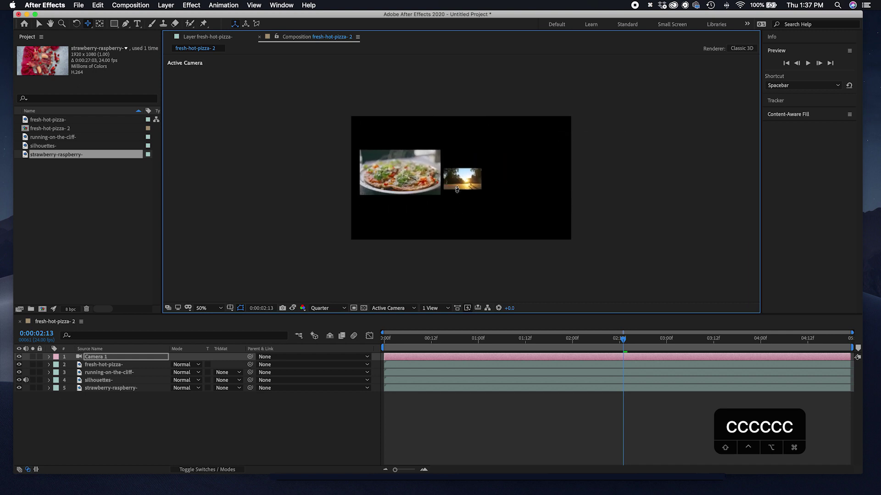
{"action": "mouse_move", "coordinate": [457, 189]}
{"action": "left_mouse_down"}
{"action": "mouse_move", "coordinate": [454, 230]}
{"action": "mouse_move", "coordinate": [459, 193]}
{"action": "mouse_move", "coordinate": [464, 229]}
{"action": "mouse_move", "coordinate": [521, 242]}
{"action": "mouse_move", "coordinate": [519, 218]}
{"action": "mouse_move", "coordinate": [488, 194]}
{"action": "mouse_move", "coordinate": [527, 201]}
{"action": "mouse_move", "coordinate": [536, 191]}
{"action": "mouse_move", "coordinate": [452, 175]}
{"action": "mouse_move", "coordinate": [466, 191]}
{"action": "mouse_move", "coordinate": [459, 187]}
{"action": "left_mouse_up"}
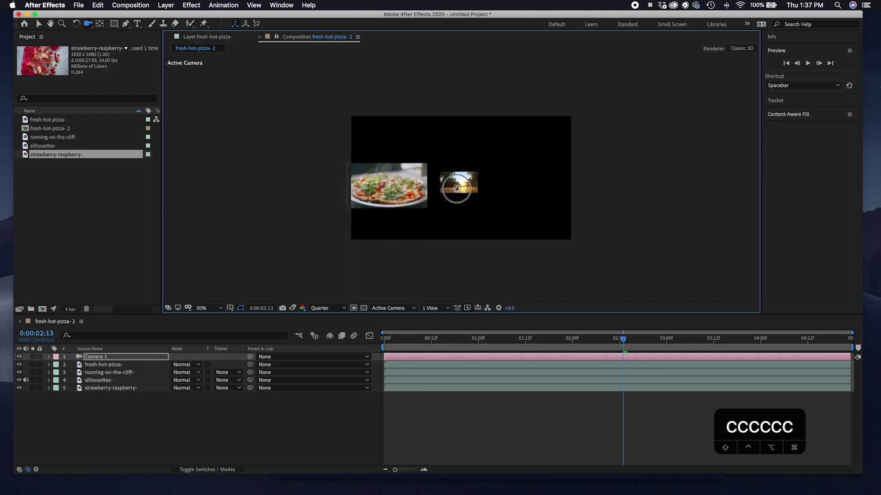
In the Top view, move the fresh-hot-pizza- layer nearer and push the running-on-the-cliff- layer farther back in depth
{"action": "left_click", "coordinate": [407, 308]}
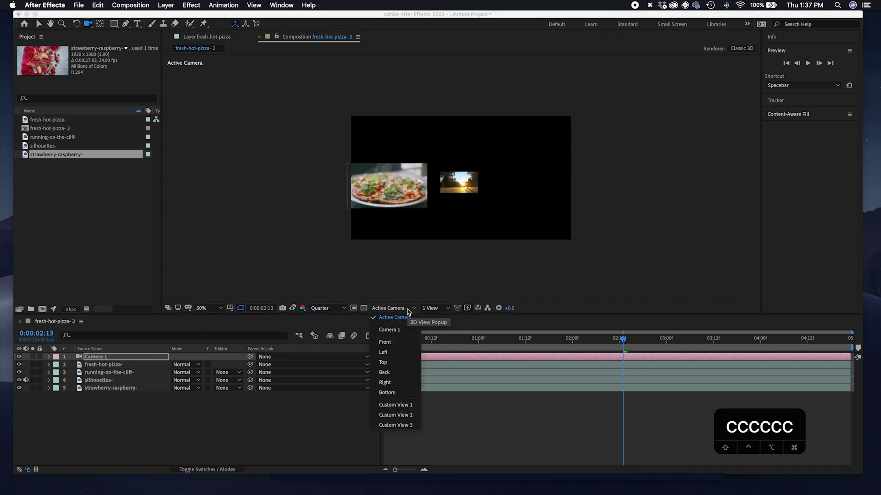
{"action": "left_click", "coordinate": [383, 363]}
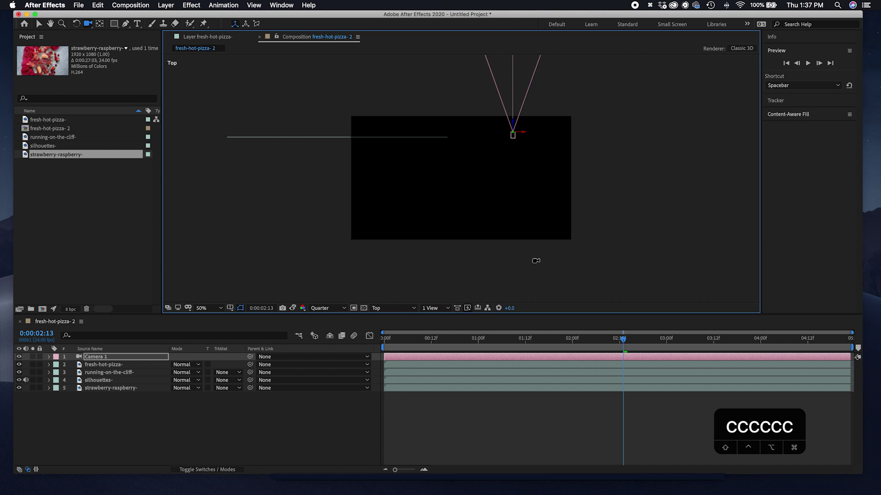
{"action": "scroll", "coordinate": [504, 240], "scroll_direction": "up", "scroll_amount": 2}
{"action": "scroll", "coordinate": [504, 239], "scroll_direction": "down", "scroll_amount": 3}
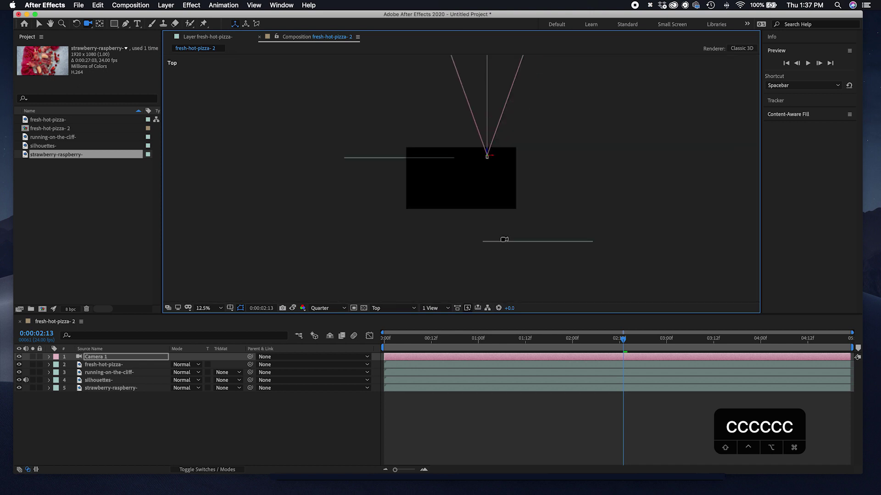
{"action": "scroll", "coordinate": [504, 239], "scroll_direction": "down", "scroll_amount": 4}
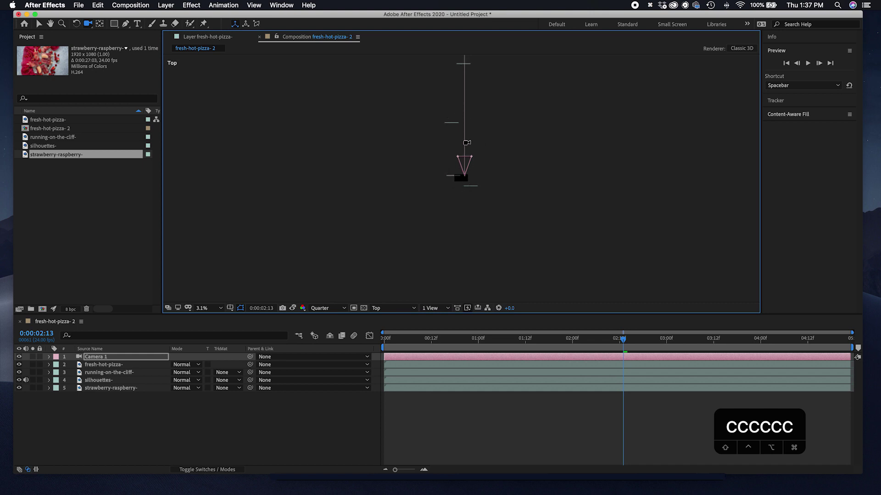
{"action": "left_click_drag", "start_coordinate": [473, 175], "coordinate": [464, 206]}
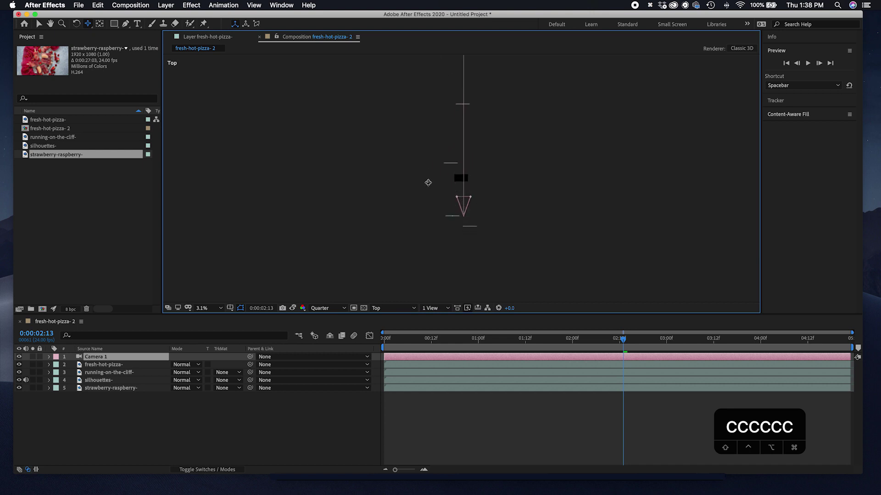
{"action": "left_click", "coordinate": [38, 24]}
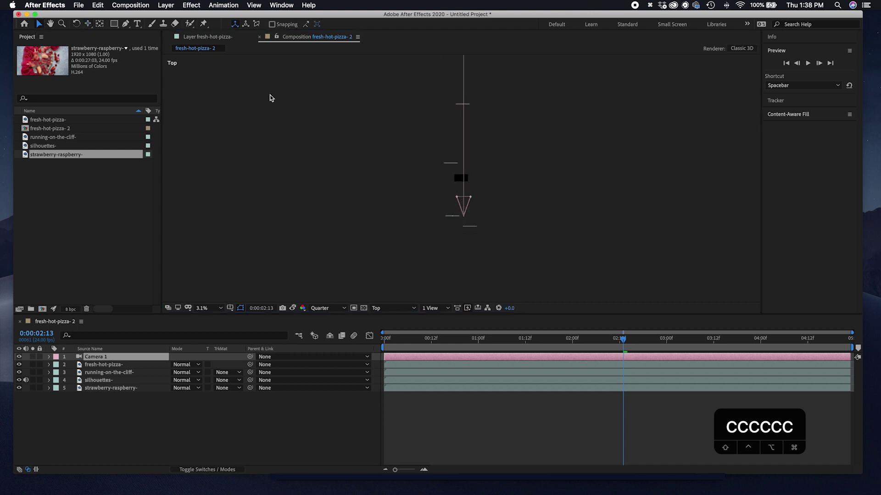
{"action": "mouse_move", "coordinate": [450, 168]}
{"action": "left_mouse_down"}
{"action": "mouse_move", "coordinate": [447, 186]}
{"action": "mouse_move", "coordinate": [449, 175]}
{"action": "left_mouse_up"}
{"action": "left_click_drag", "start_coordinate": [453, 220], "coordinate": [454, 161]}
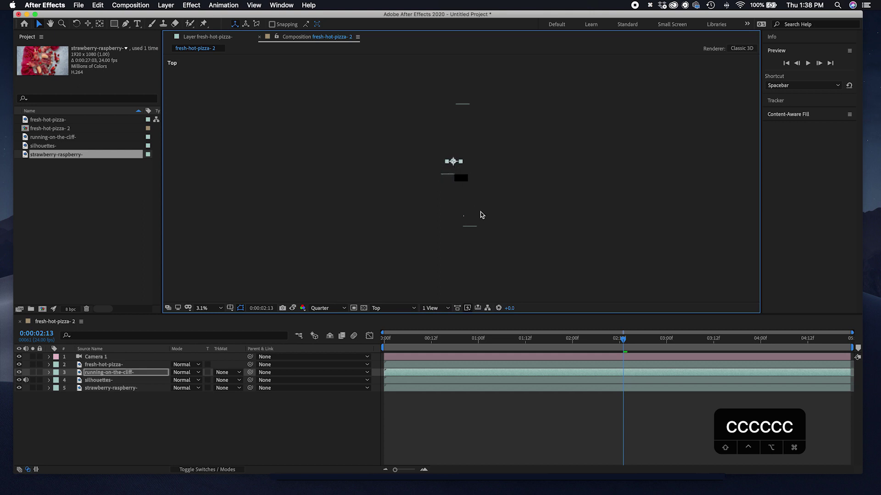
Push the strawberry-raspberry- layer back and bring the silhouettes- layer closer, staggering the four clips compactly in depth
{"action": "left_click_drag", "start_coordinate": [468, 228], "coordinate": [466, 151]}
{"action": "left_click_drag", "start_coordinate": [463, 105], "coordinate": [447, 167]}
{"action": "left_click", "coordinate": [468, 151]}
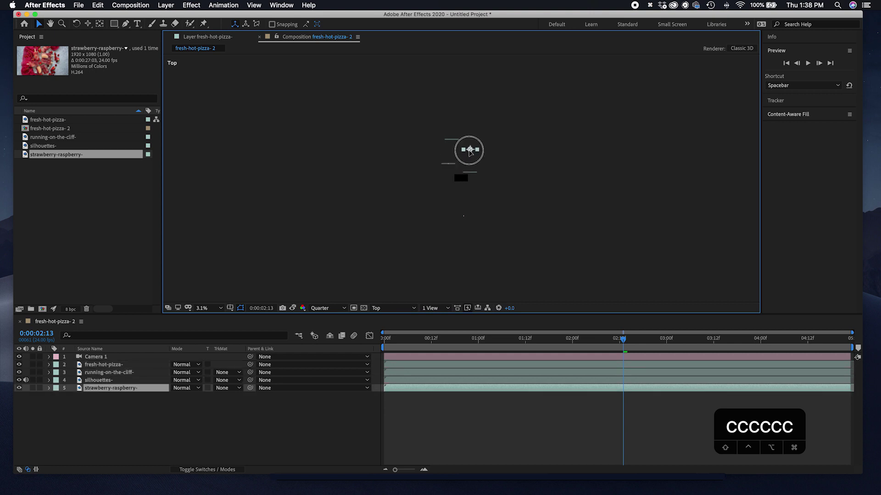
{"action": "left_click", "coordinate": [457, 143]}
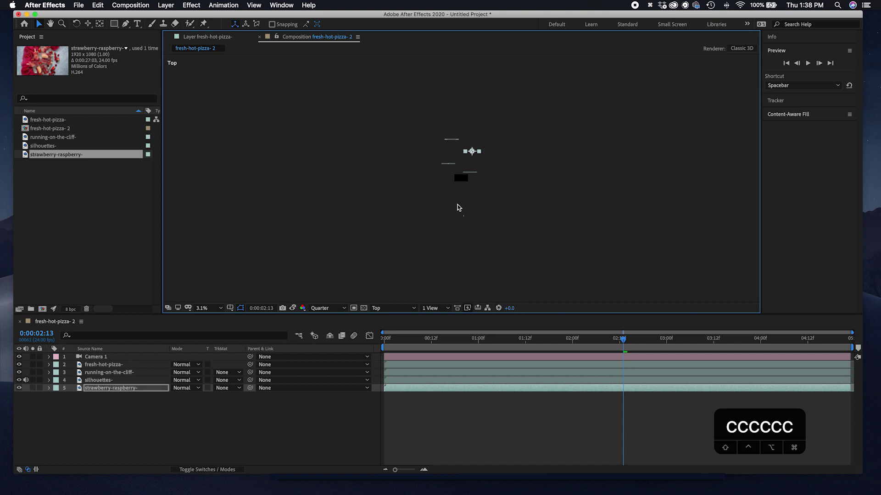
{"action": "left_click", "coordinate": [452, 143]}
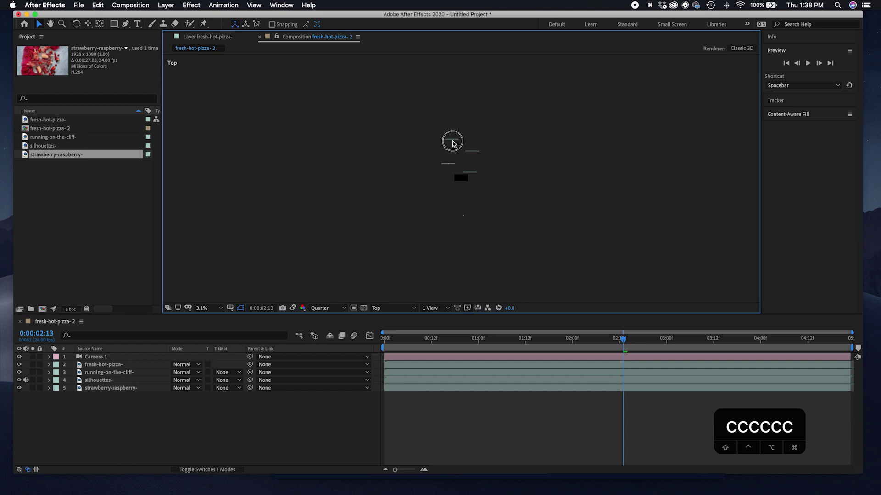
{"action": "left_click", "coordinate": [452, 144]}
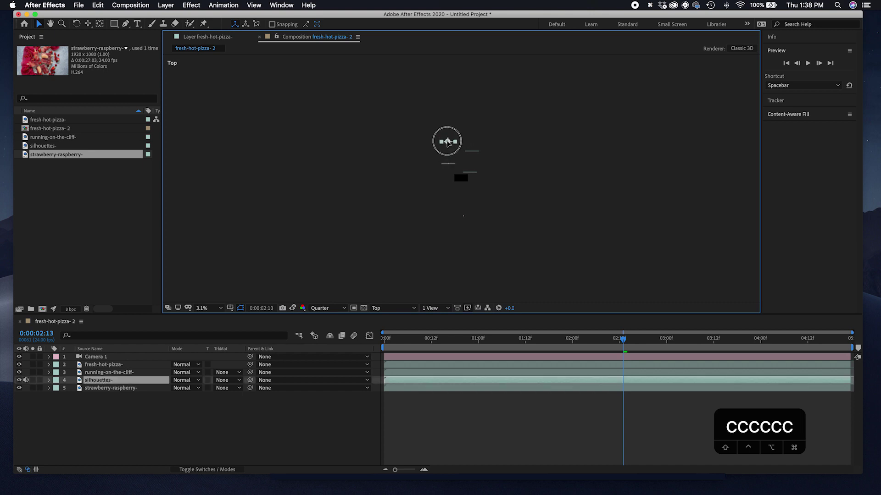
{"action": "key", "text": "Return"}
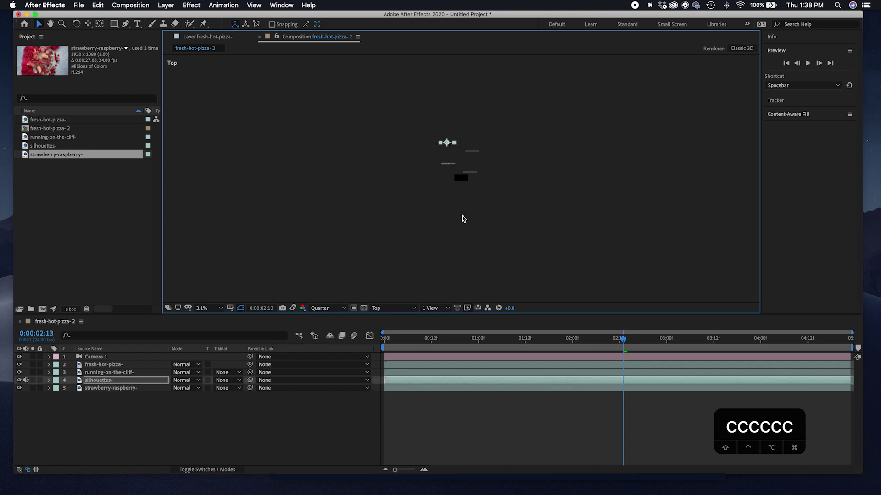
Move Camera 1 closer to the clip group in the Top view and return to the Active Camera view
{"action": "left_click_drag", "start_coordinate": [463, 219], "coordinate": [458, 201]}
{"action": "left_click", "coordinate": [440, 312]}
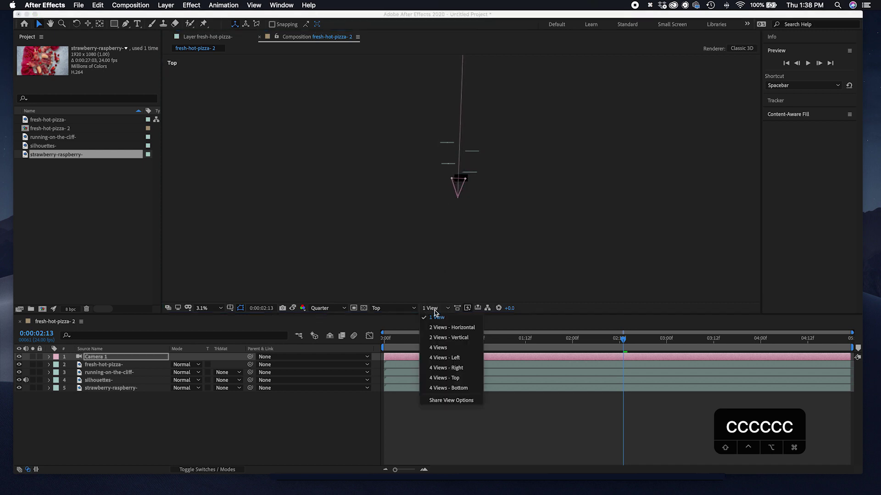
{"action": "left_click", "coordinate": [407, 312]}
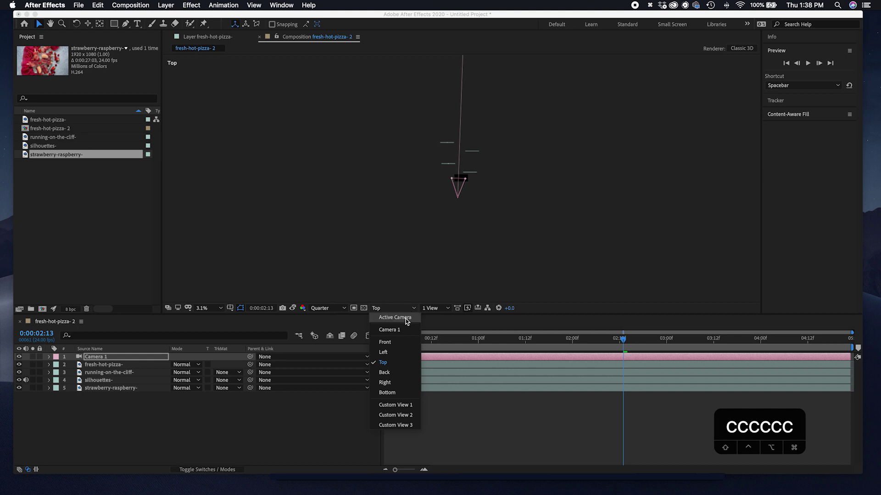
{"action": "left_click", "coordinate": [407, 318]}
{"action": "scroll", "coordinate": [482, 224], "scroll_direction": "up", "scroll_amount": 6}
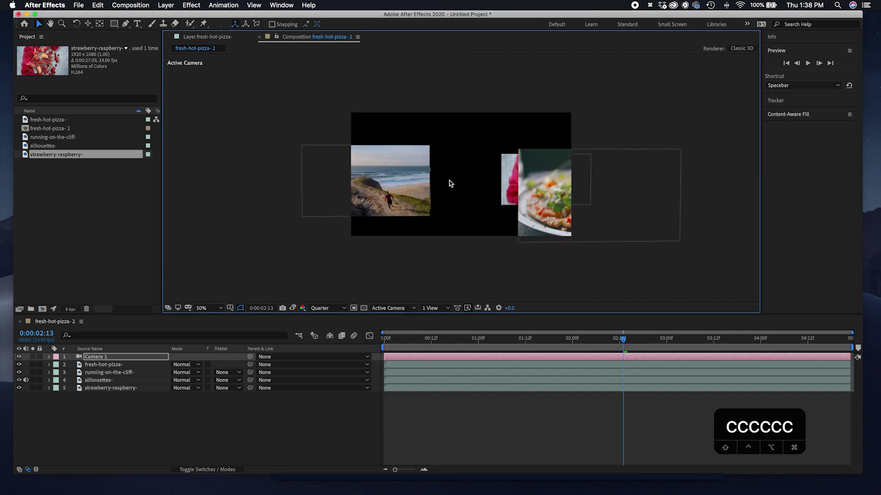
Dolly Camera 1 back from the cliff and pizza clips with Track Z Camera and preview the composition
{"action": "left_click", "coordinate": [450, 183]}
{"action": "left_click", "coordinate": [87, 26]}
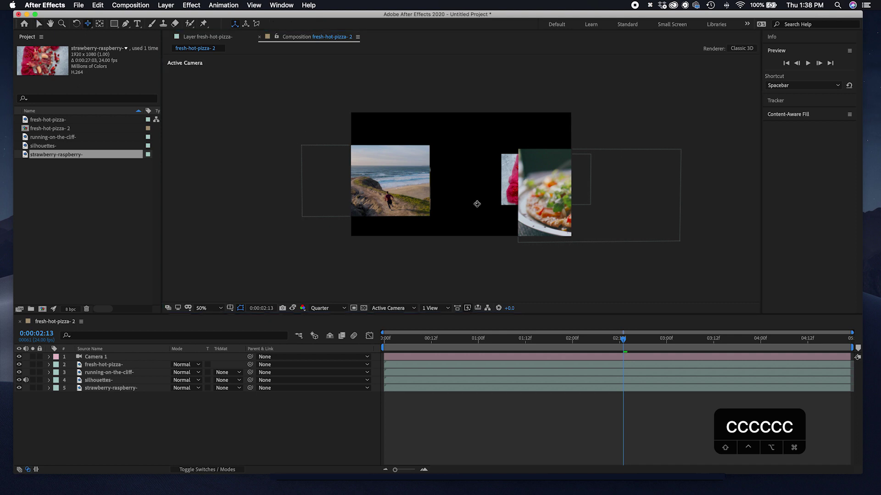
{"action": "mouse_move", "coordinate": [475, 205]}
{"action": "left_mouse_down"}
{"action": "mouse_move", "coordinate": [467, 321]}
{"action": "mouse_move", "coordinate": [456, 259]}
{"action": "mouse_move", "coordinate": [469, 197]}
{"action": "mouse_move", "coordinate": [466, 158]}
{"action": "mouse_move", "coordinate": [466, 245]}
{"action": "mouse_move", "coordinate": [469, 210]}
{"action": "mouse_move", "coordinate": [456, 210]}
{"action": "mouse_move", "coordinate": [459, 222]}
{"action": "mouse_move", "coordinate": [466, 165]}
{"action": "mouse_move", "coordinate": [461, 215]}
{"action": "left_mouse_up"}
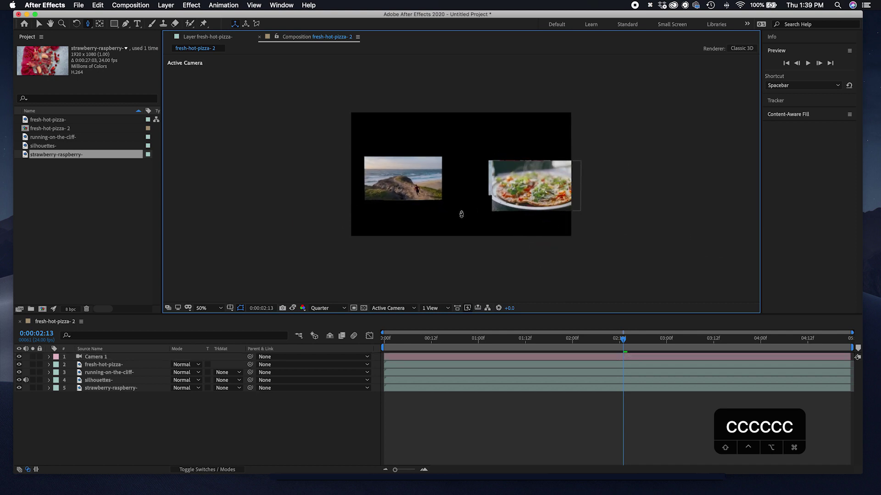
{"action": "left_click", "coordinate": [393, 345]}
{"action": "key", "text": "space"}
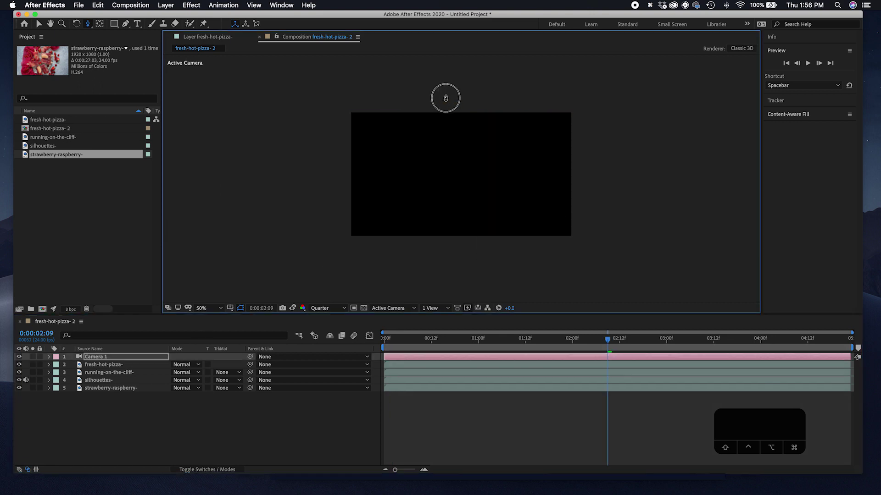
Pull Camera 1 back with Track Z Camera until all four clips fit around the middle of the frame
{"action": "left_click_drag", "start_coordinate": [444, 97], "coordinate": [449, 210]}
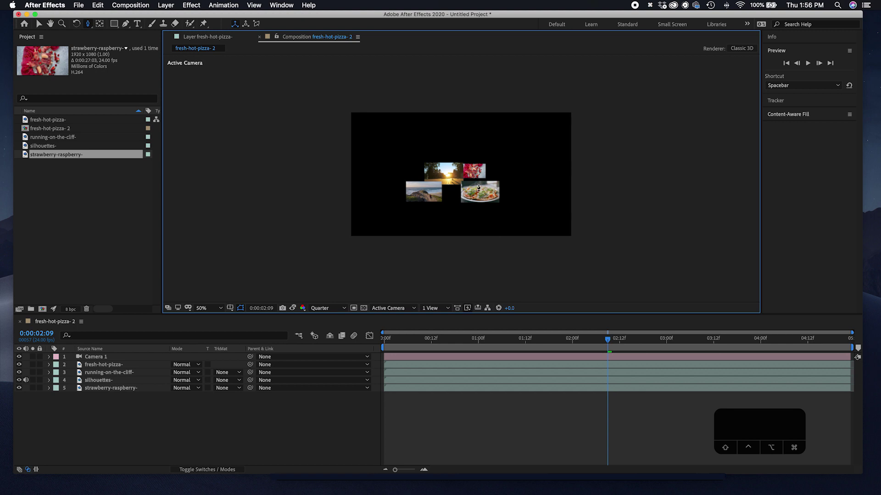
{"action": "left_click_drag", "start_coordinate": [455, 206], "coordinate": [444, 188]}
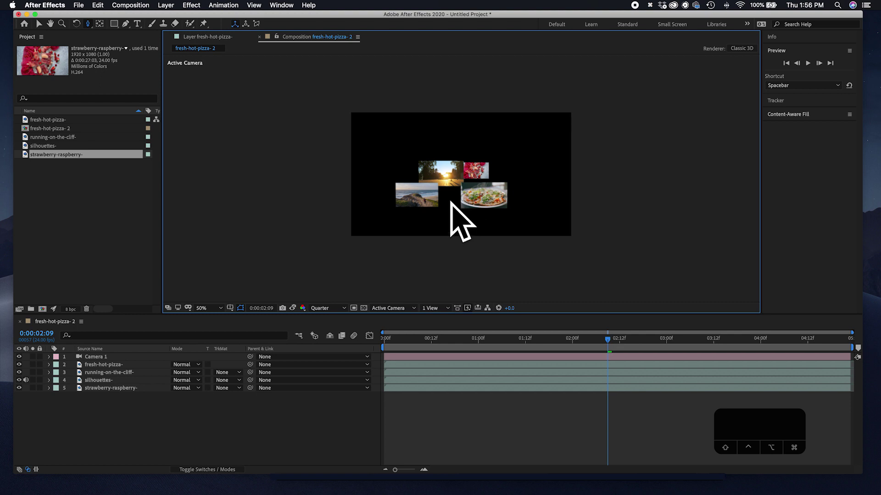
{"action": "mouse_move", "coordinate": [446, 212]}
{"action": "left_mouse_down"}
{"action": "mouse_move", "coordinate": [445, 220]}
{"action": "mouse_move", "coordinate": [466, 129]}
{"action": "mouse_move", "coordinate": [451, 215]}
{"action": "left_mouse_up"}
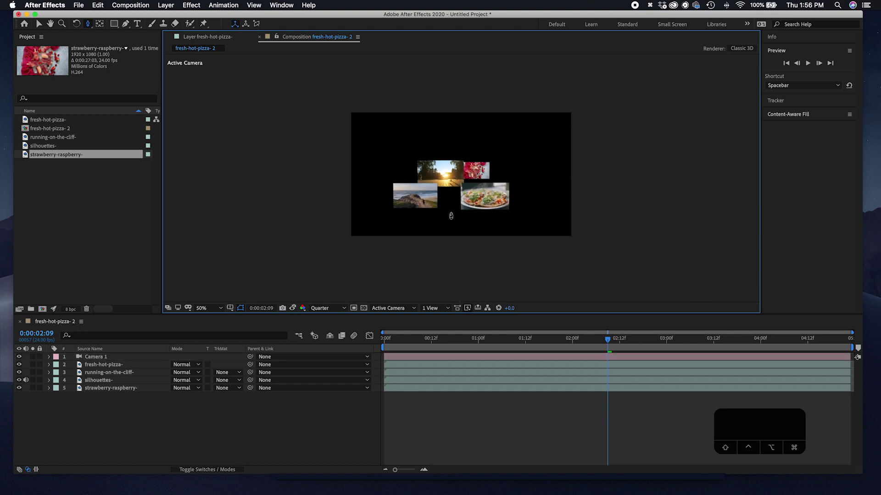
Set the starting Position keyframe for Camera 1 at 0:00:00:00
{"action": "left_click", "coordinate": [48, 357]}
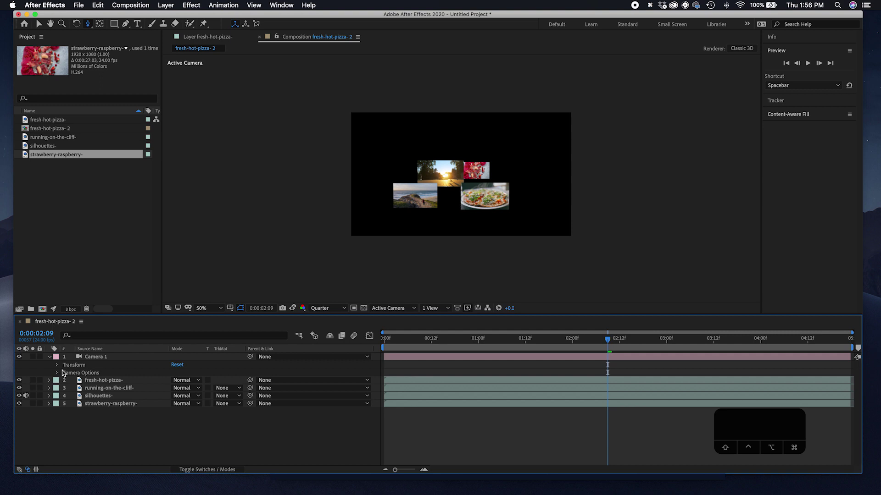
{"action": "left_click", "coordinate": [57, 365]}
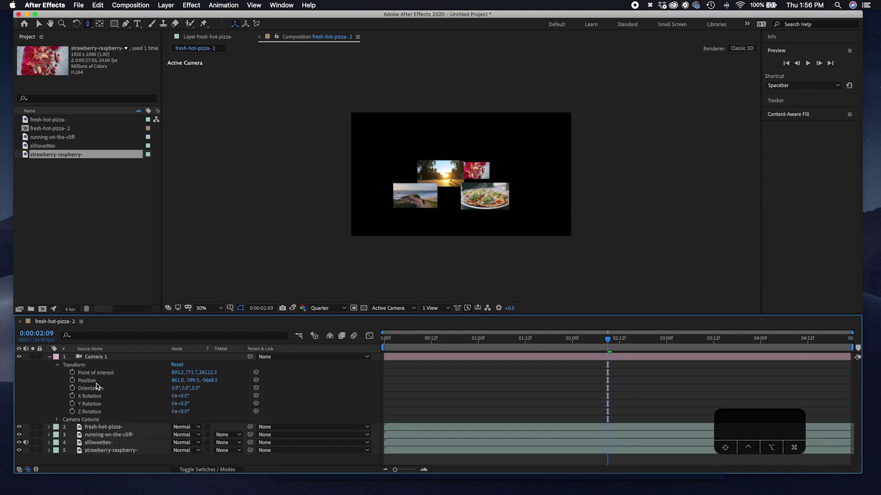
{"action": "left_click", "coordinate": [72, 381]}
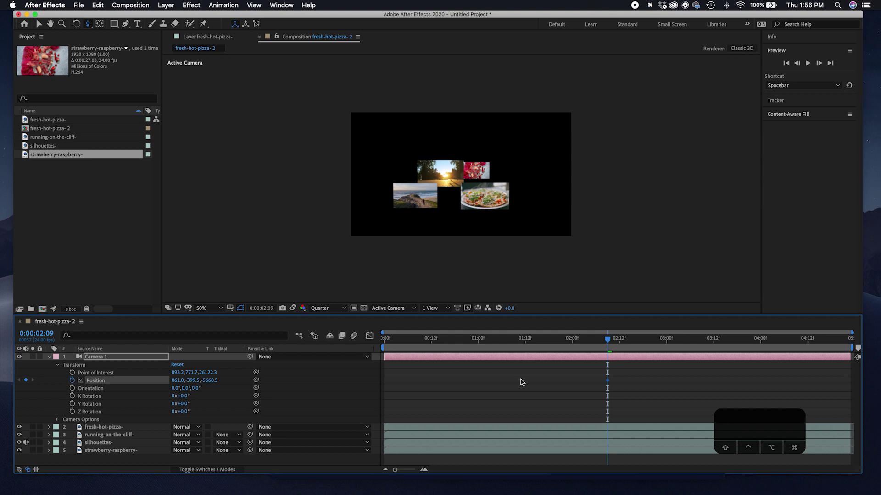
{"action": "left_click_drag", "start_coordinate": [606, 344], "coordinate": [363, 354]}
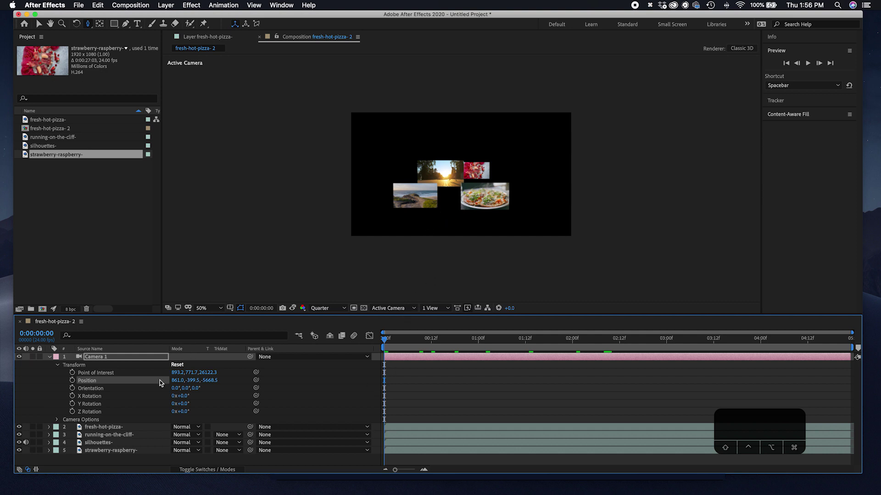
{"action": "left_click", "coordinate": [73, 381]}
At 0:00:02:12, dolly Camera 1 forward past the clips up to the strawberry-raspberry- layer, adding a second Position keyframe
{"action": "left_click", "coordinate": [392, 341]}
{"action": "left_click_drag", "start_coordinate": [392, 342], "coordinate": [619, 351]}
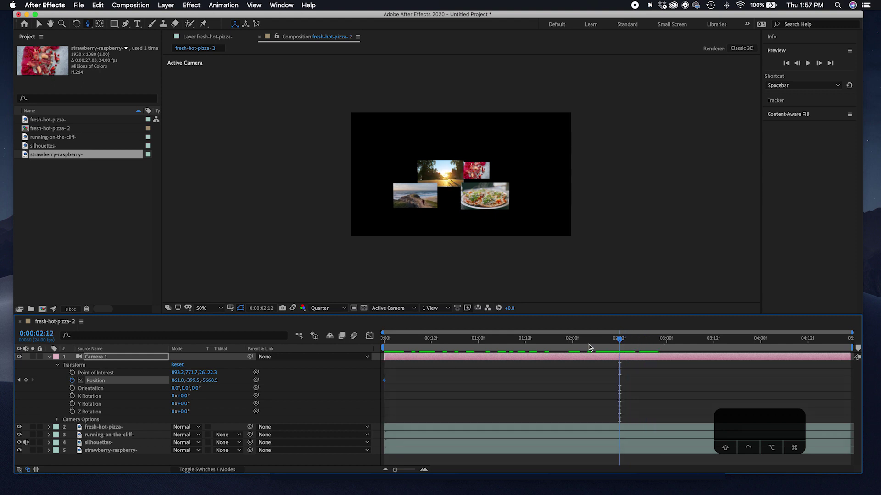
{"action": "left_click_drag", "start_coordinate": [461, 207], "coordinate": [467, 122]}
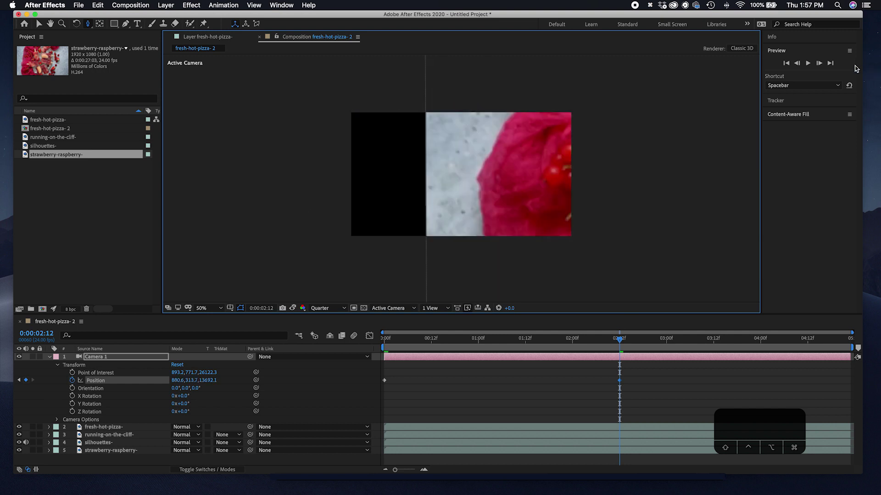
Play back the composition to review Camera 1's fly-through past the four clips
{"action": "left_click", "coordinate": [819, 63]}
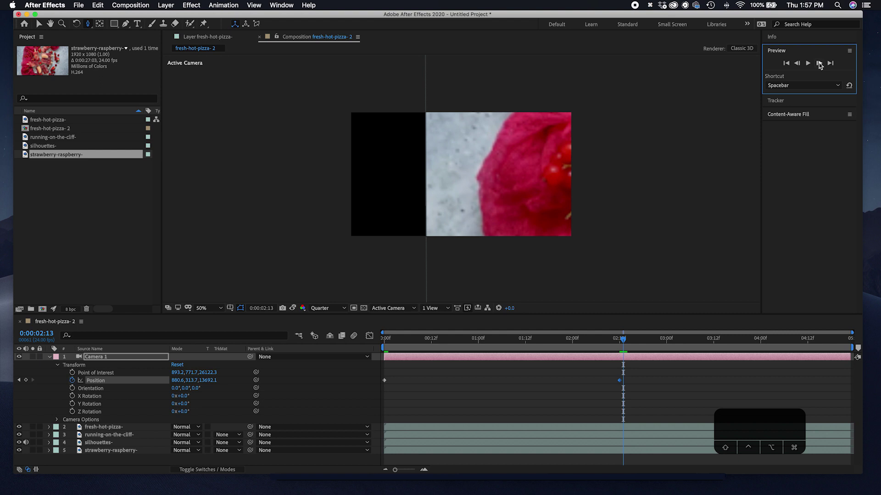
{"action": "left_click", "coordinate": [808, 64]}
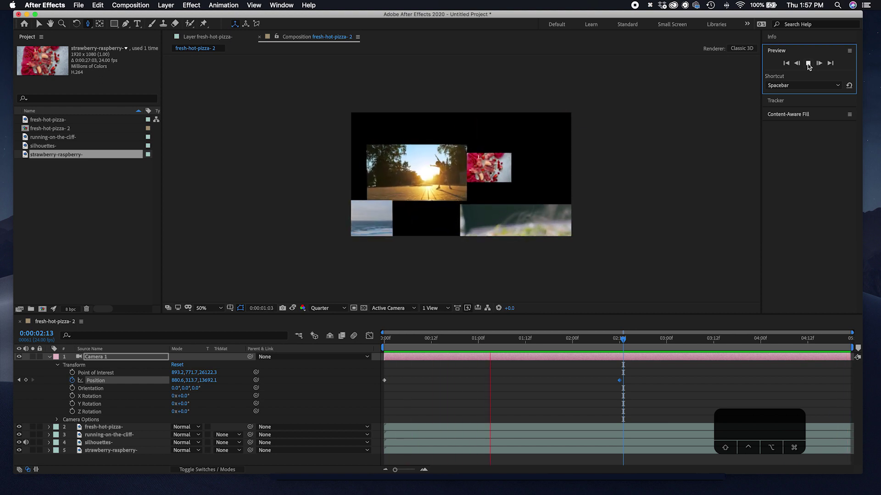
{"action": "left_click", "coordinate": [808, 63]}
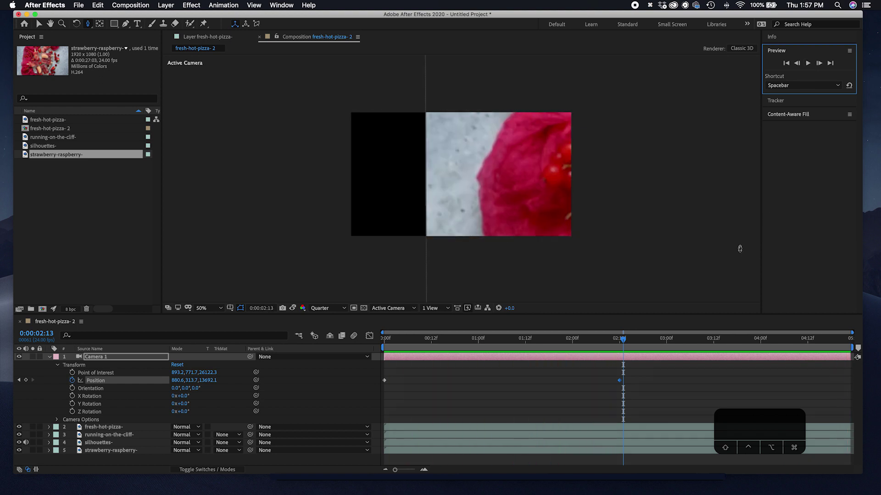
{"action": "key", "text": "space"}
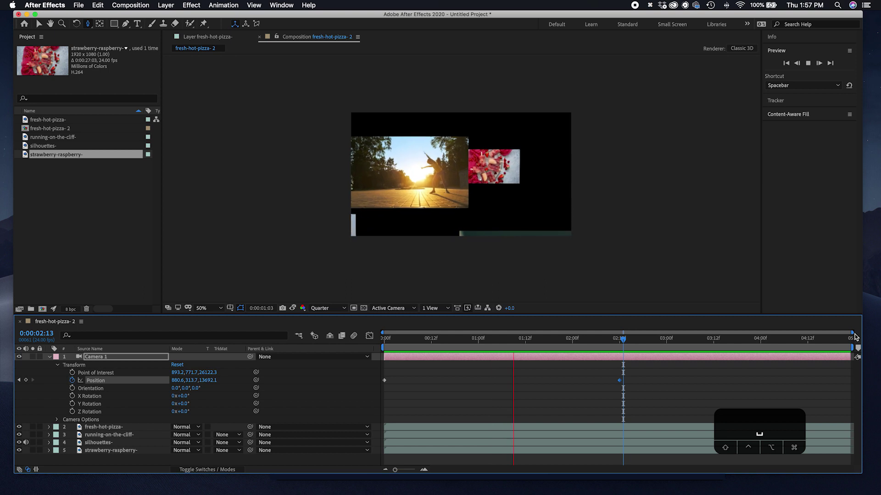
{"action": "key", "text": "space"}
Narrow the visible timeline range so it ends shortly after Camera 1's second Position keyframe
{"action": "left_click_drag", "start_coordinate": [853, 333], "coordinate": [620, 352]}
{"action": "left_click_drag", "start_coordinate": [621, 352], "coordinate": [656, 353]}
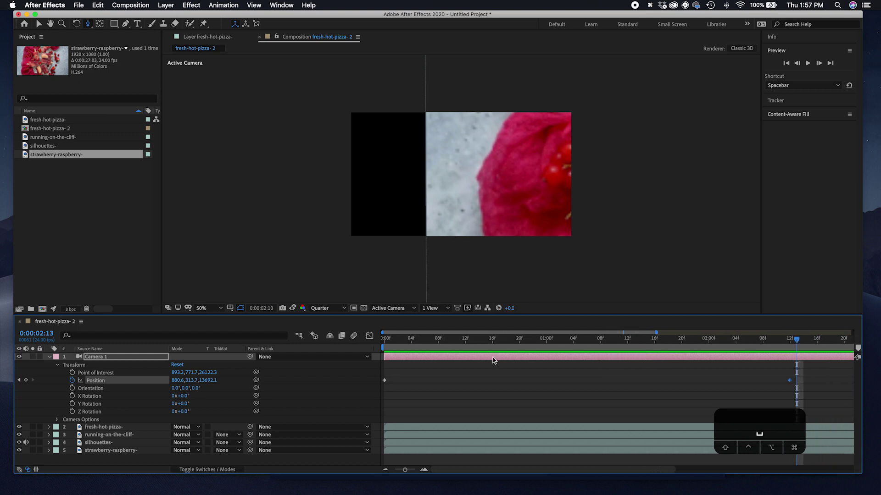
Play the composition from 0:00:00:00 to review Camera 1's fly-through past the clips
{"action": "left_click", "coordinate": [384, 340]}
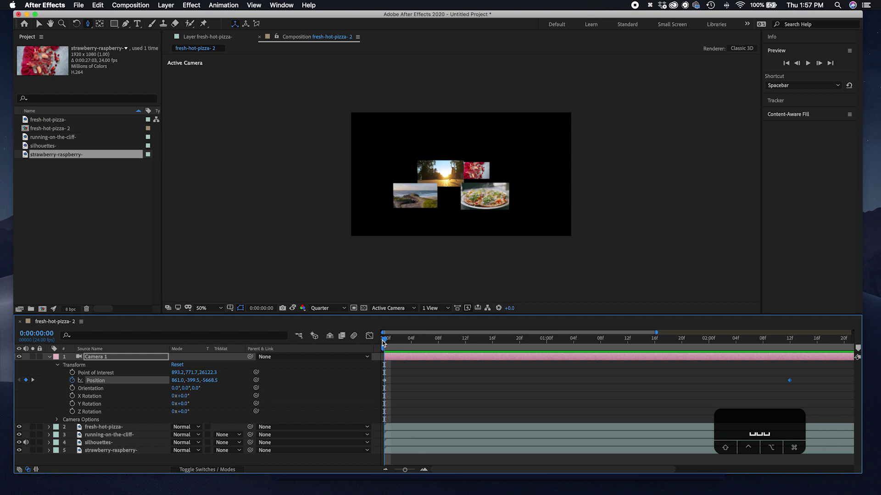
{"action": "key", "text": "space"}
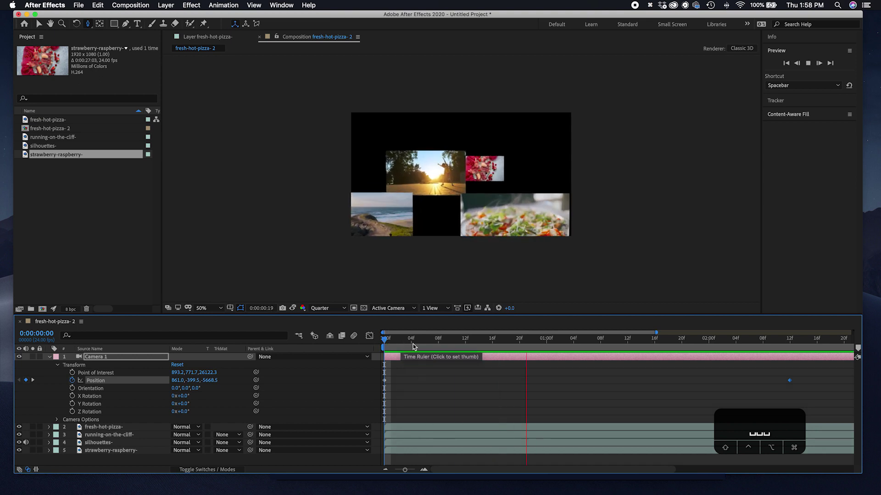
{"action": "key", "text": "space"}
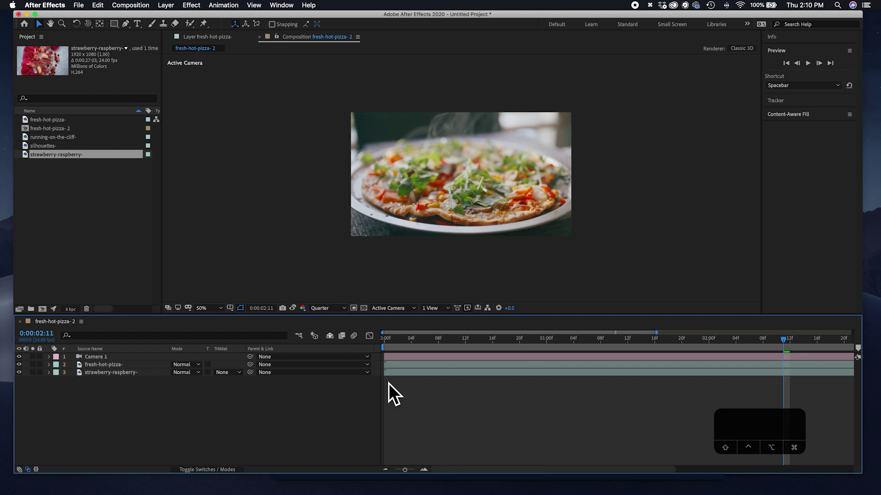
Scale the fresh-hot-pizza- and strawberry-raspberry- layers down to about half of the frame width each
{"action": "left_click", "coordinate": [441, 195]}
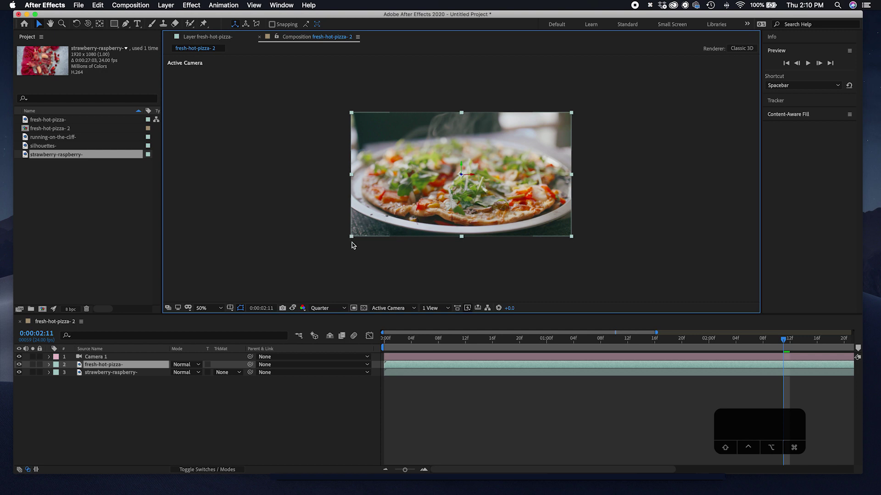
{"action": "left_click_drag", "start_coordinate": [351, 237], "coordinate": [410, 204]}
{"action": "left_click", "coordinate": [362, 228]}
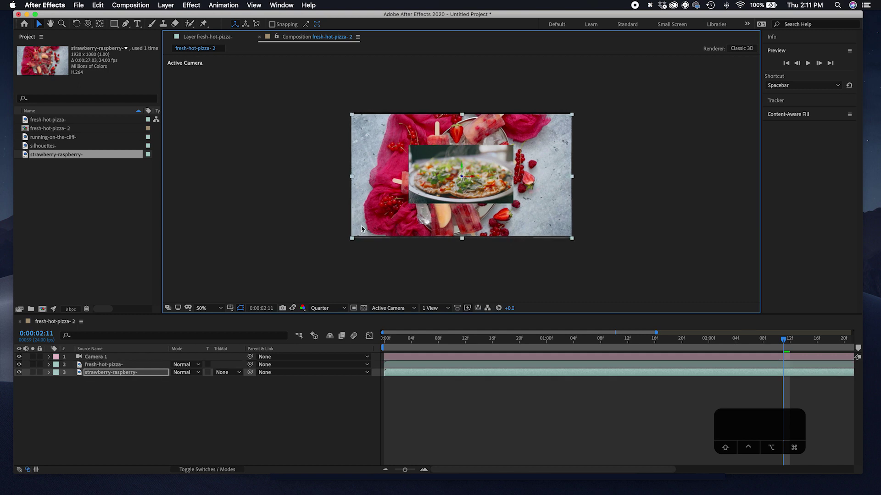
{"action": "left_click_drag", "start_coordinate": [352, 239], "coordinate": [374, 192]}
{"action": "left_click", "coordinate": [350, 240]}
Arrange the strawberry-raspberry- layer in the frame's upper left and fresh-hot-pizza- at the lower right, slightly overlapping it
{"action": "left_click_drag", "start_coordinate": [464, 188], "coordinate": [482, 195]}
{"action": "left_click_drag", "start_coordinate": [409, 145], "coordinate": [428, 145]}
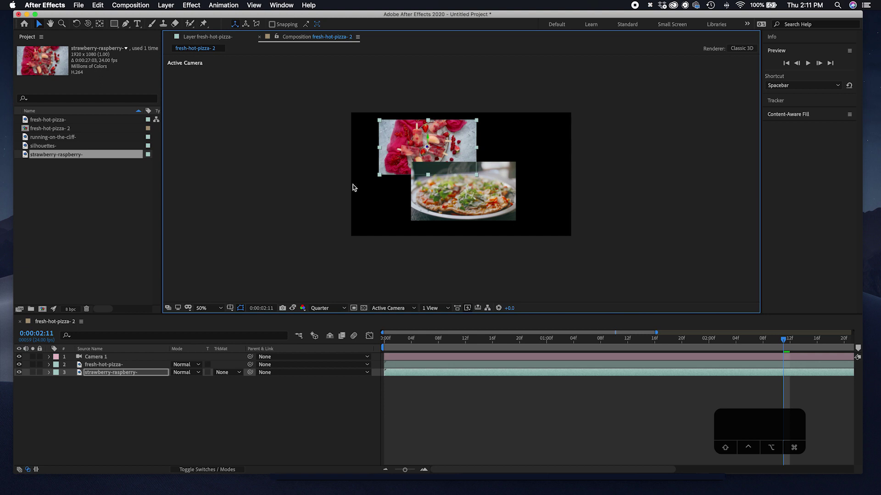
{"action": "left_click_drag", "start_coordinate": [455, 196], "coordinate": [493, 192]}
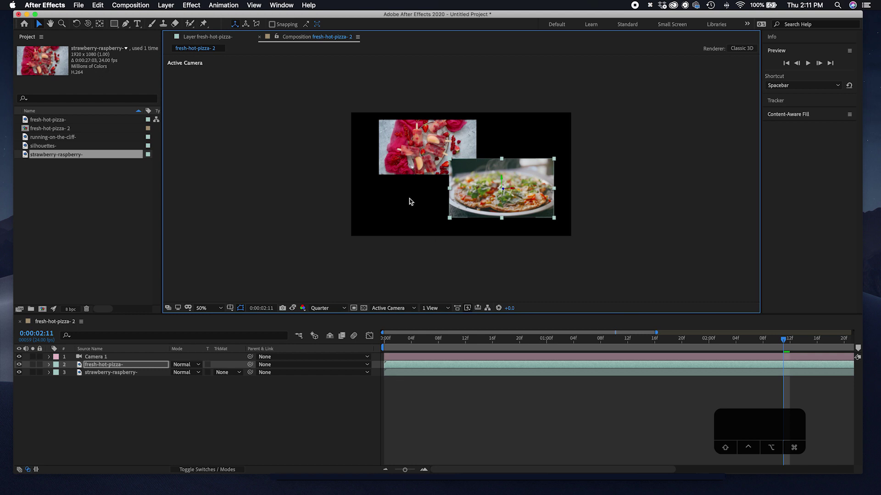
{"action": "left_click_drag", "start_coordinate": [434, 160], "coordinate": [424, 180]}
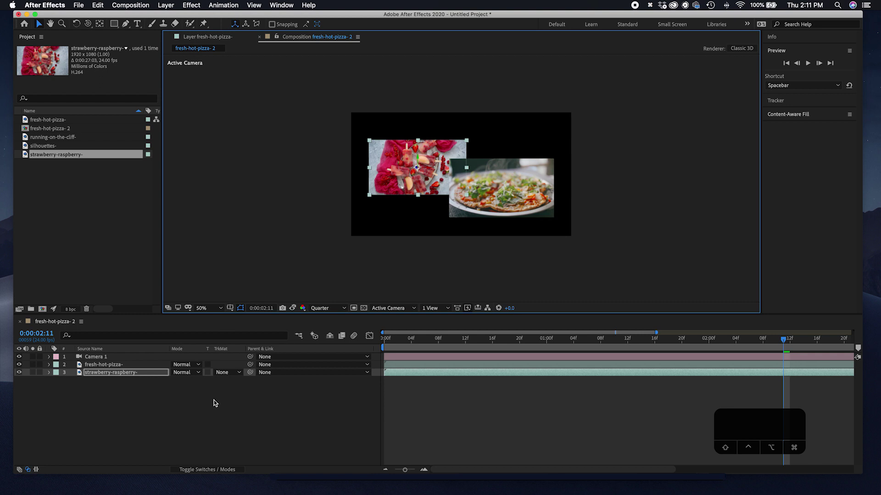
Stagger the two layers in depth by pulling fresh-hot-pizza- toward the camera and pushing strawberry-raspberry- farther back
{"action": "left_click", "coordinate": [491, 214]}
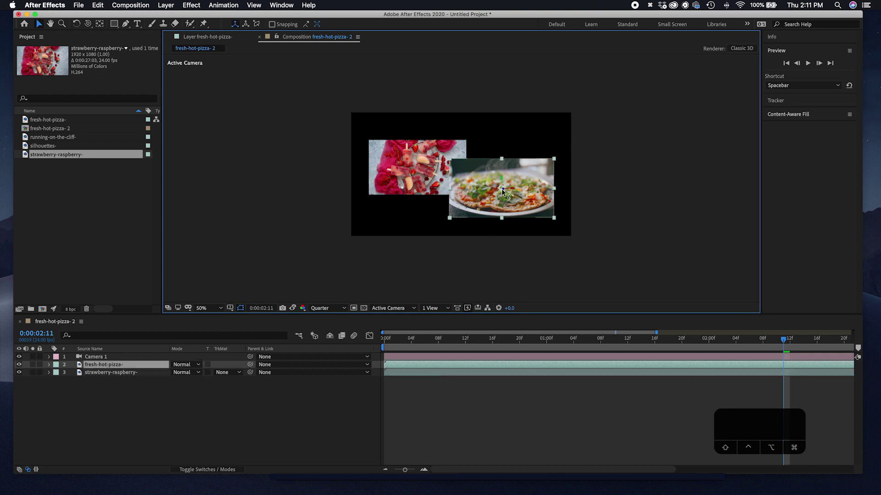
{"action": "left_click_drag", "start_coordinate": [505, 192], "coordinate": [449, 287]}
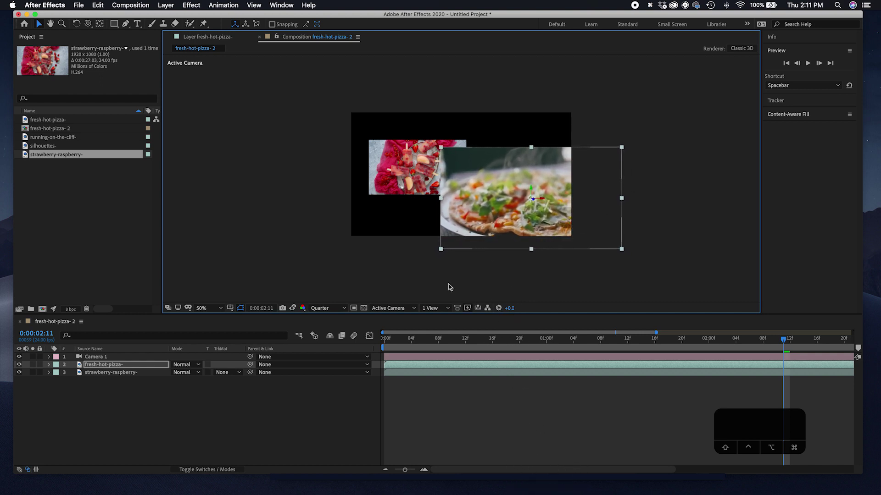
{"action": "left_click", "coordinate": [407, 191]}
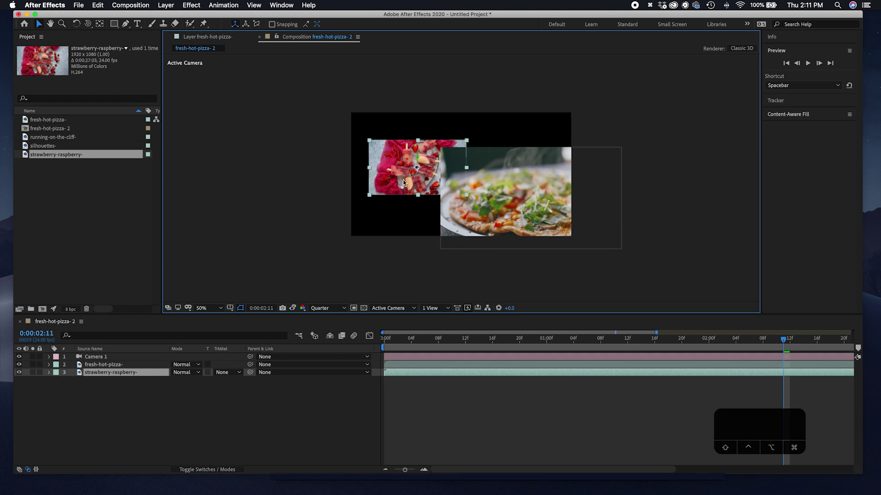
{"action": "left_click_drag", "start_coordinate": [417, 168], "coordinate": [445, 465]}
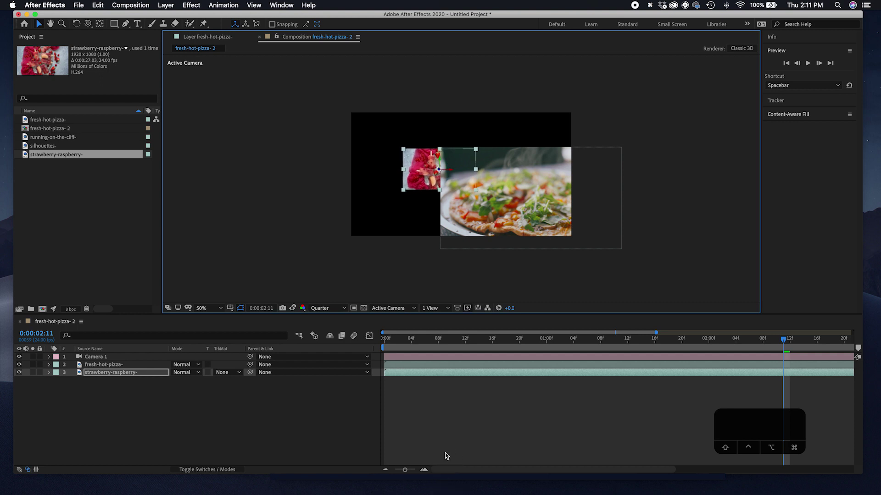
Raise the fresh-hot-pizza- layer slightly, and enlarge strawberry-raspberry- while shifting it up and left
{"action": "left_click_drag", "start_coordinate": [476, 220], "coordinate": [470, 198]}
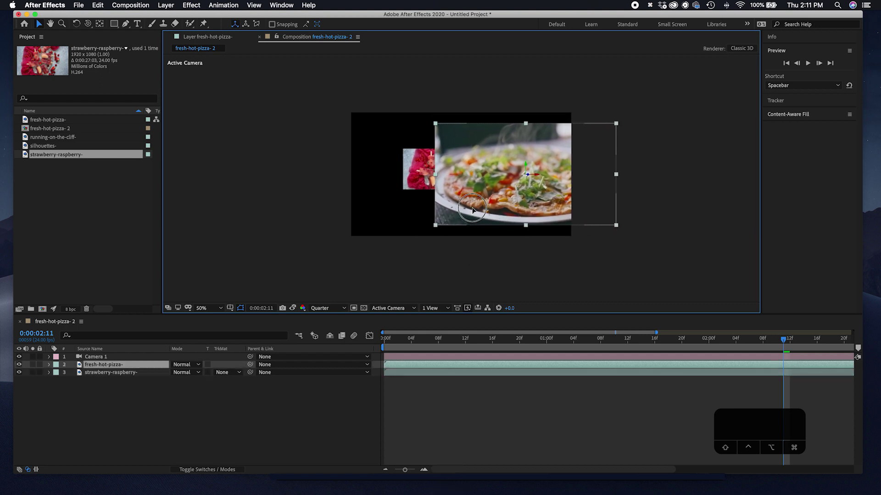
{"action": "left_click", "coordinate": [417, 186]}
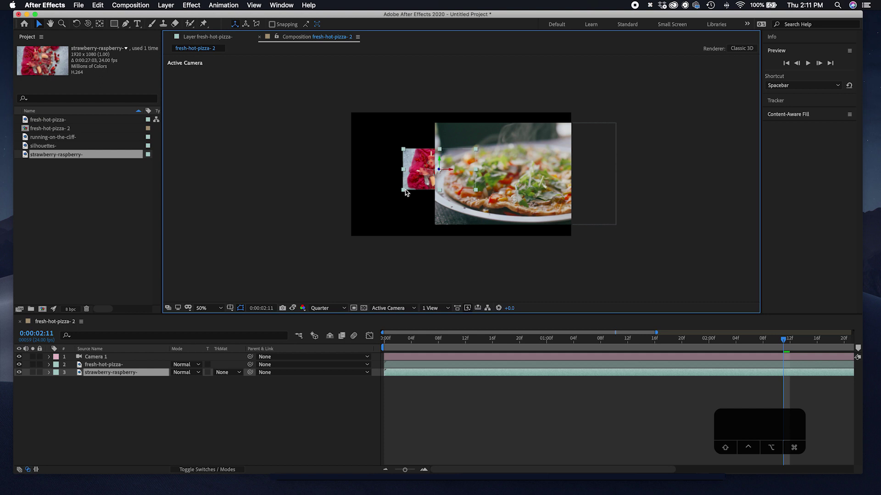
{"action": "mouse_move", "coordinate": [404, 192]}
{"action": "left_mouse_down"}
{"action": "mouse_move", "coordinate": [392, 234]}
{"action": "mouse_move", "coordinate": [404, 173]}
{"action": "mouse_move", "coordinate": [394, 173]}
{"action": "mouse_move", "coordinate": [414, 174]}
{"action": "mouse_move", "coordinate": [408, 179]}
{"action": "left_mouse_up"}
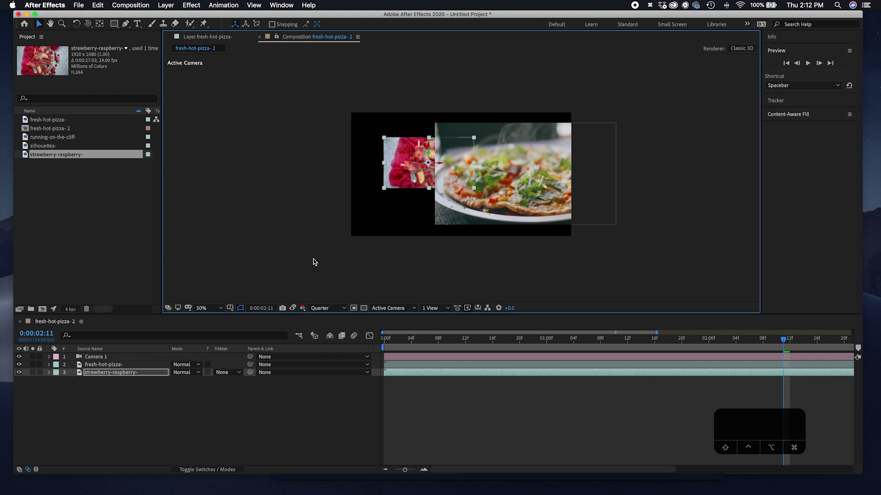
Orbit Camera 1 slightly and dolly it closer to the two clips at 0:00:02:11
{"action": "left_click", "coordinate": [90, 24]}
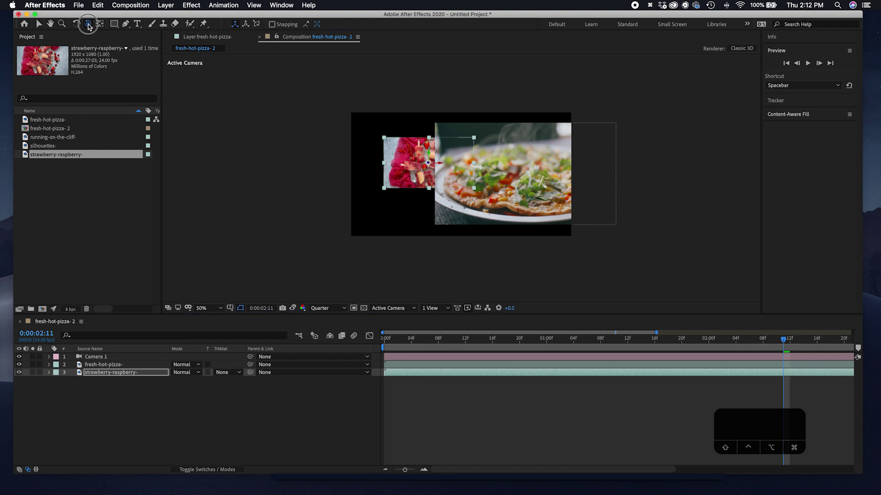
{"action": "left_click_drag", "start_coordinate": [429, 194], "coordinate": [412, 196]}
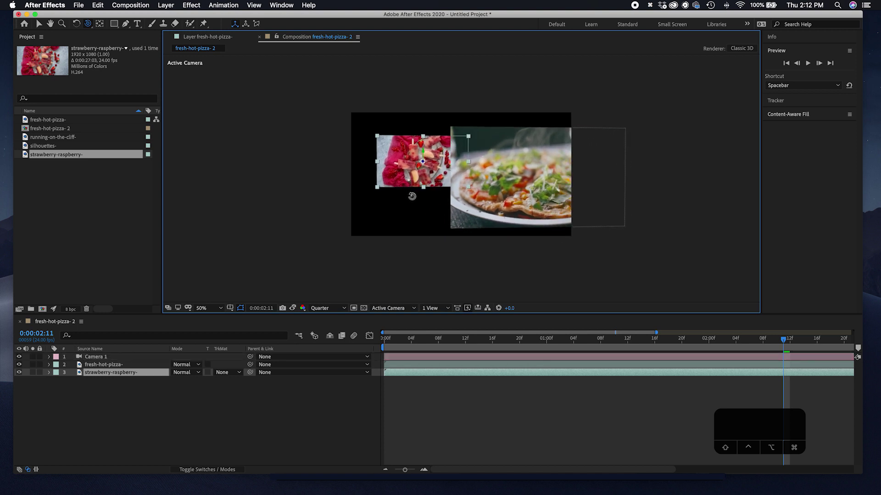
{"action": "key", "text": "c"}
{"action": "key", "text": "c"}
{"action": "left_click_drag", "start_coordinate": [412, 196], "coordinate": [424, 184]}
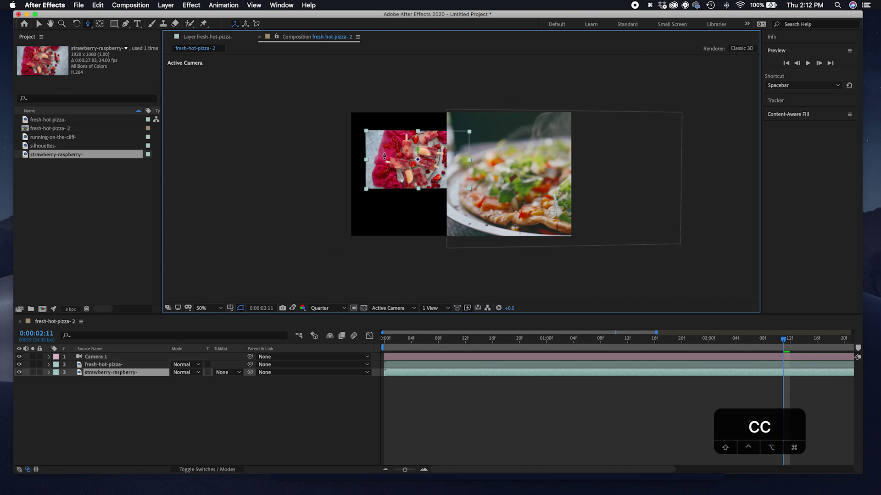
Turn on Depth of Field in Camera 1's camera options
{"action": "left_click", "coordinate": [50, 359]}
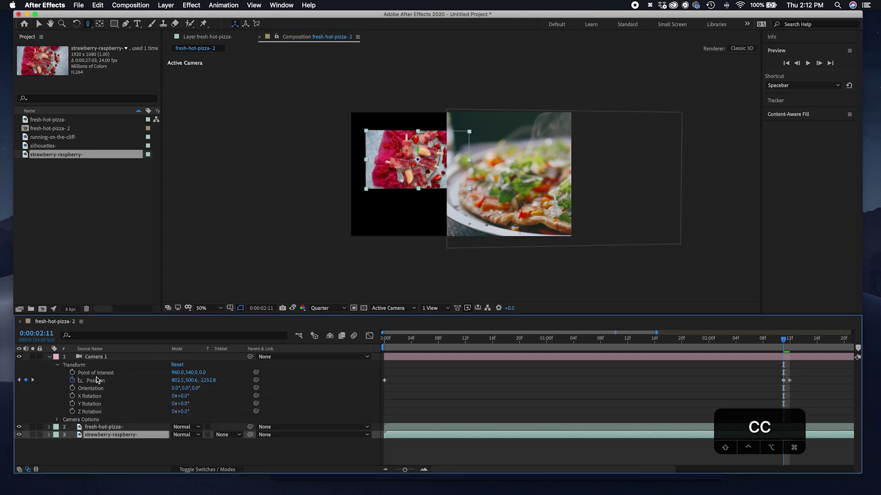
{"action": "left_click", "coordinate": [57, 365]}
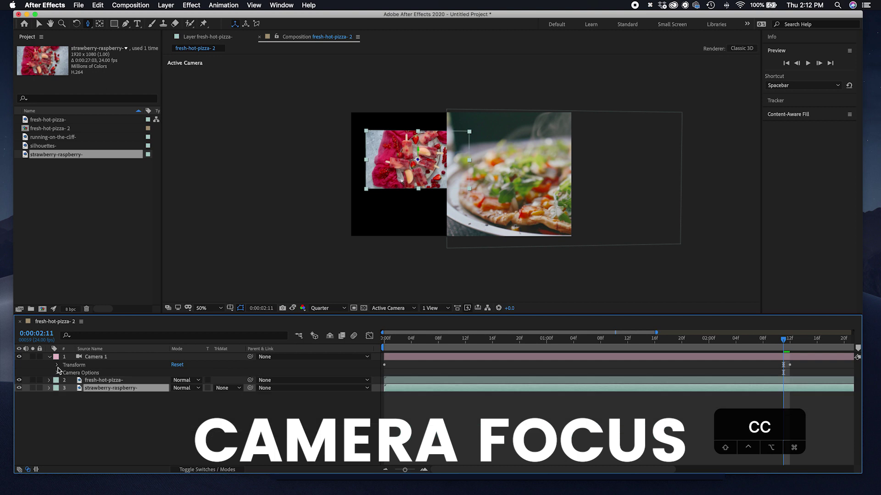
{"action": "left_click", "coordinate": [57, 373]}
{"action": "scroll", "coordinate": [136, 391], "scroll_direction": "down", "scroll_amount": 3}
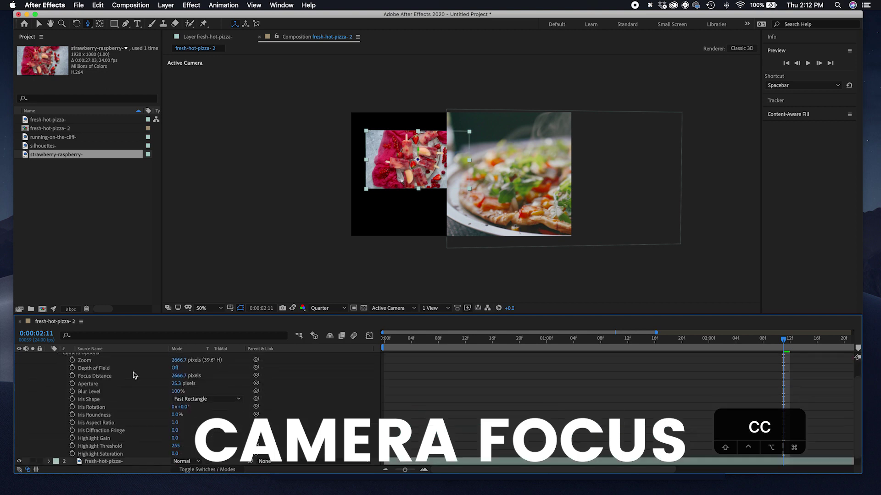
{"action": "scroll", "coordinate": [137, 390], "scroll_direction": "up", "scroll_amount": 3}
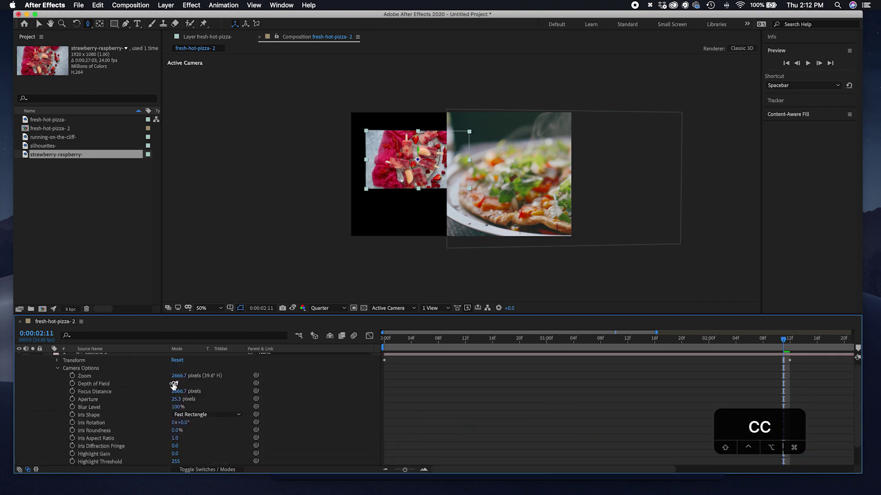
{"action": "left_click", "coordinate": [175, 384]}
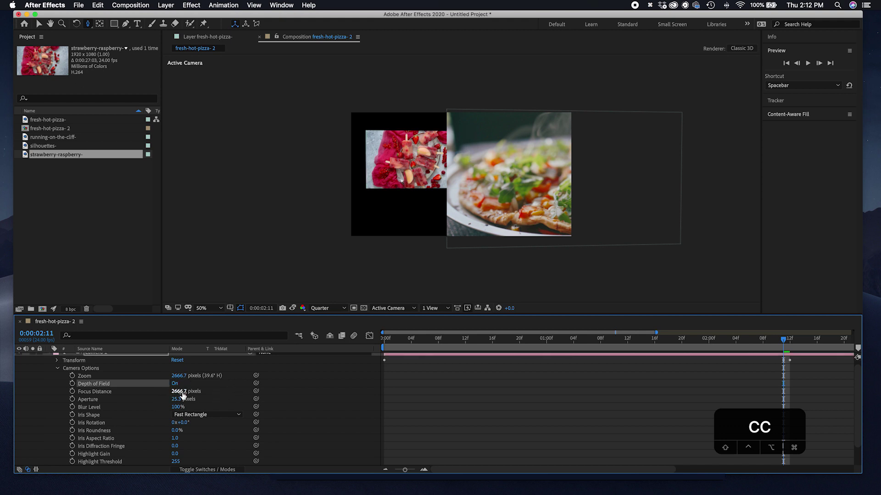
Set Camera 1's Aperture to 561.3 pixels and its Focus Distance to 3515.7 pixels
{"action": "mouse_move", "coordinate": [179, 393]}
{"action": "left_mouse_down"}
{"action": "mouse_move", "coordinate": [301, 403]}
{"action": "mouse_move", "coordinate": [78, 393]}
{"action": "mouse_move", "coordinate": [206, 393]}
{"action": "mouse_move", "coordinate": [167, 403]}
{"action": "left_mouse_up"}
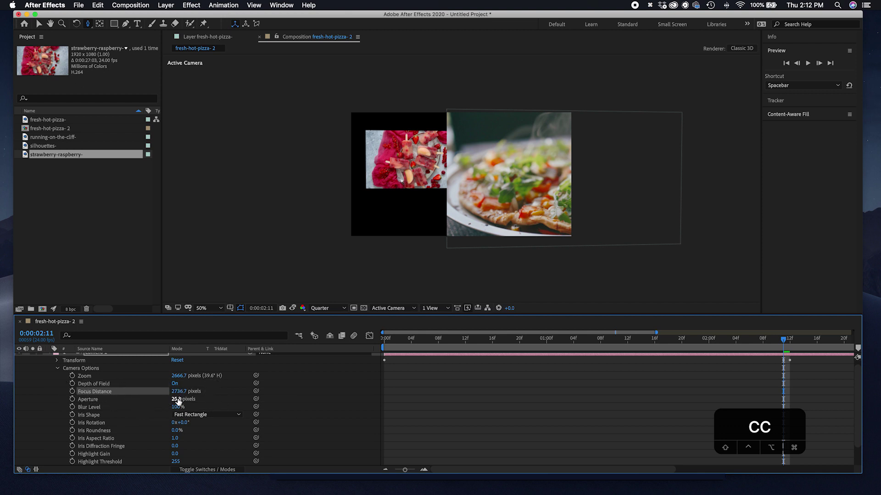
{"action": "scroll", "coordinate": [183, 430], "scroll_direction": "down", "scroll_amount": 3}
{"action": "scroll", "coordinate": [183, 431], "scroll_direction": "up", "scroll_amount": 2}
{"action": "left_click_drag", "start_coordinate": [181, 393], "coordinate": [447, 413]}
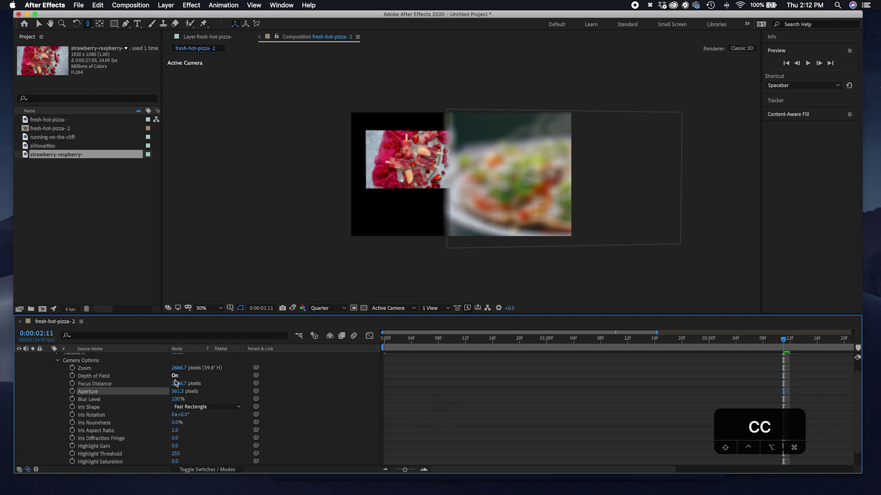
{"action": "left_click_drag", "start_coordinate": [179, 385], "coordinate": [568, 414]}
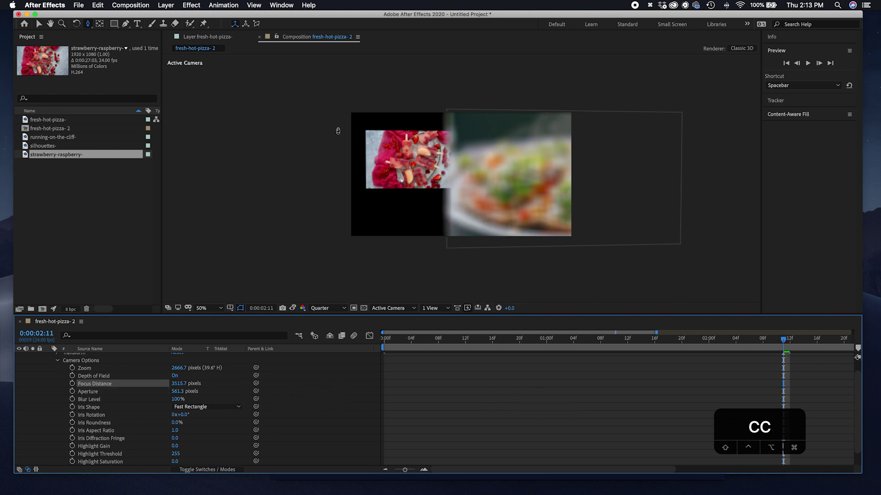
Set Camera 1's Focus Distance to 7008.7 pixels and its Aperture to 311.0 pixels
{"action": "left_click_drag", "start_coordinate": [178, 385], "coordinate": [114, 385]}
{"action": "left_click_drag", "start_coordinate": [181, 393], "coordinate": [4, 388]}
{"action": "left_click_drag", "start_coordinate": [182, 394], "coordinate": [452, 417]}
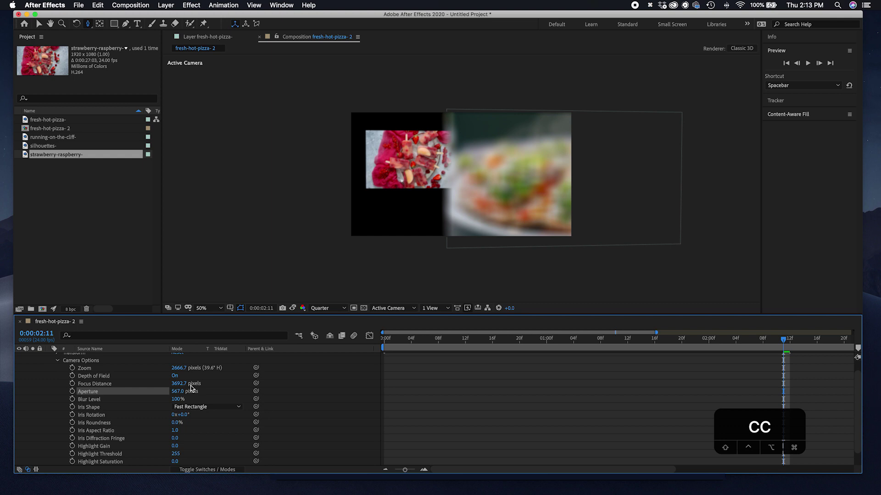
{"action": "left_click_drag", "start_coordinate": [179, 384], "coordinate": [492, 417]}
In the Top view, reshape Camera 1's motion path by moving its starting Position keyframe closer to the clips
{"action": "left_click", "coordinate": [397, 308]}
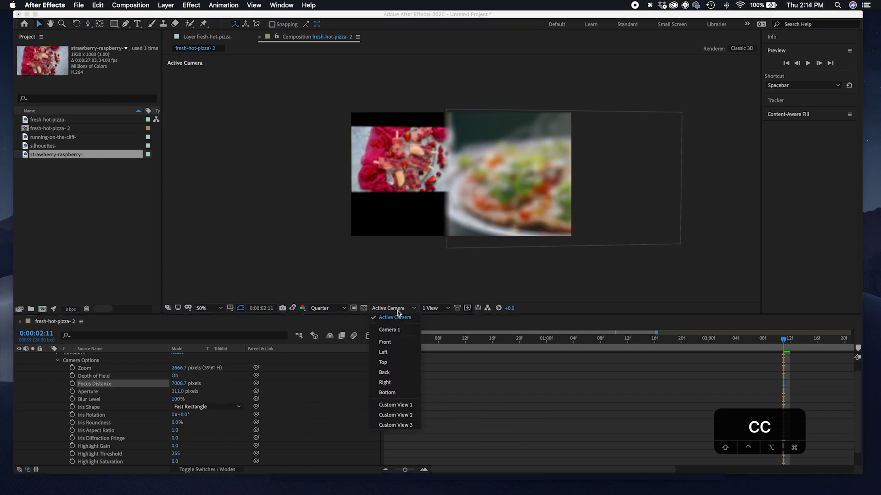
{"action": "left_click", "coordinate": [394, 363]}
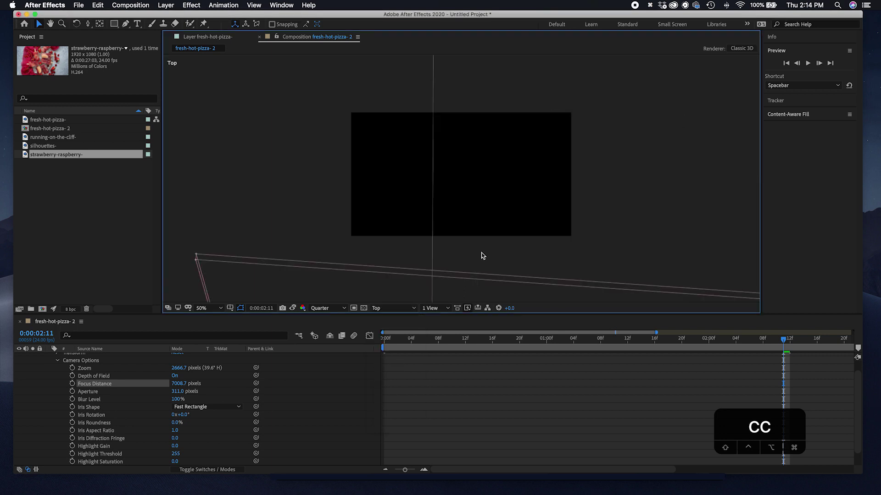
{"action": "scroll", "coordinate": [476, 226], "scroll_direction": "down", "scroll_amount": 6}
{"action": "scroll", "coordinate": [477, 226], "scroll_direction": "down", "scroll_amount": 2}
{"action": "left_click_drag", "start_coordinate": [460, 235], "coordinate": [458, 188]}
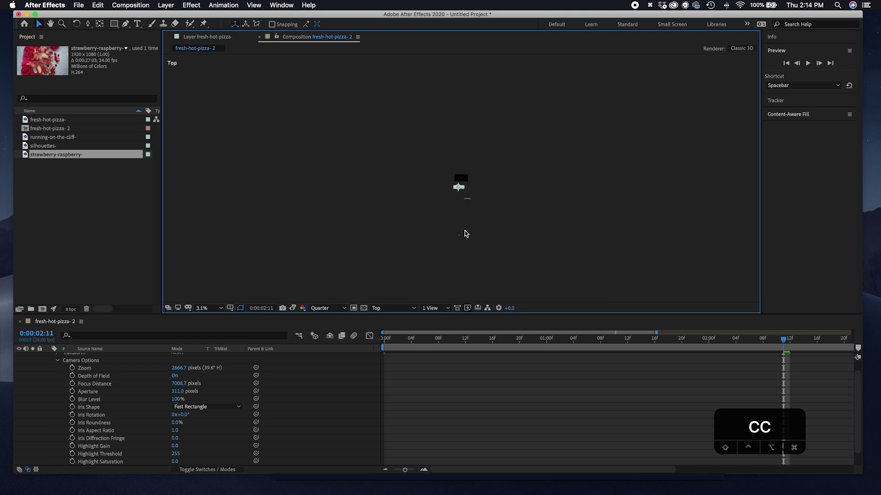
{"action": "left_click", "coordinate": [458, 236]}
{"action": "left_click_drag", "start_coordinate": [460, 223], "coordinate": [456, 225]}
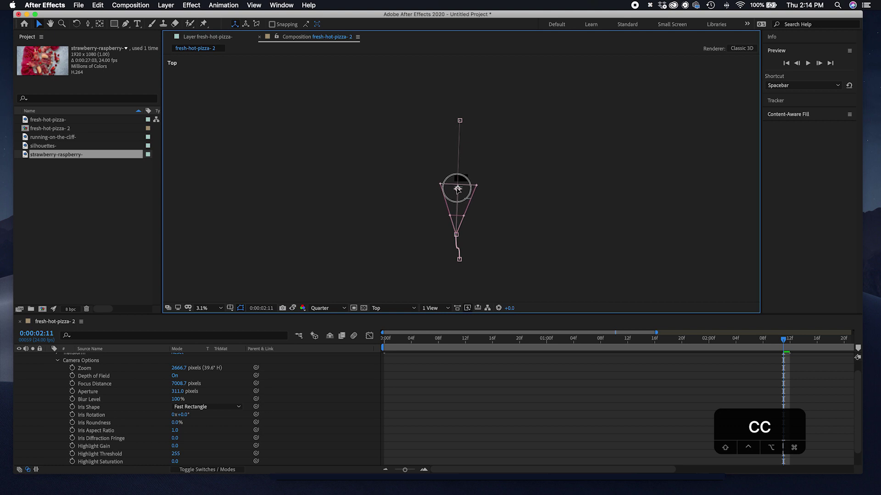
{"action": "left_click_drag", "start_coordinate": [459, 258], "coordinate": [456, 246]}
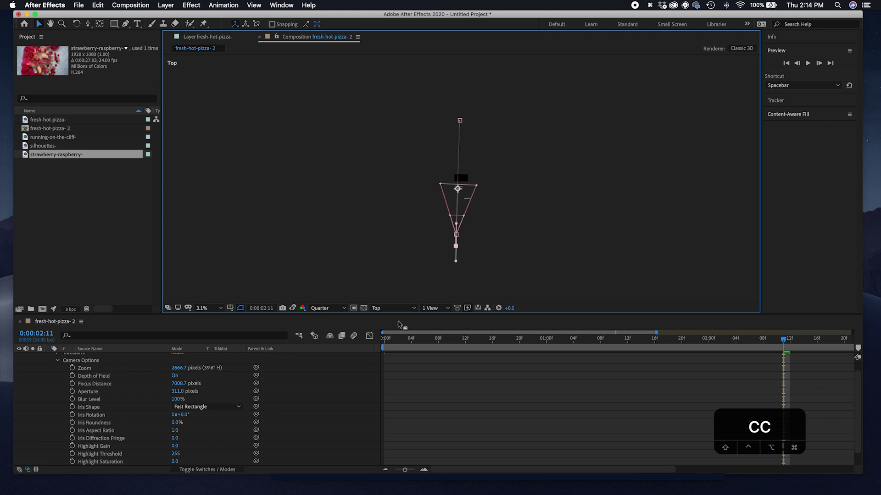
In the Active Camera view at 100% magnification, move the fresh-hot-pizza- layer left so it overlaps the strawberry-raspberry- layer's lower right corner
{"action": "left_click", "coordinate": [401, 313]}
{"action": "left_click", "coordinate": [394, 317]}
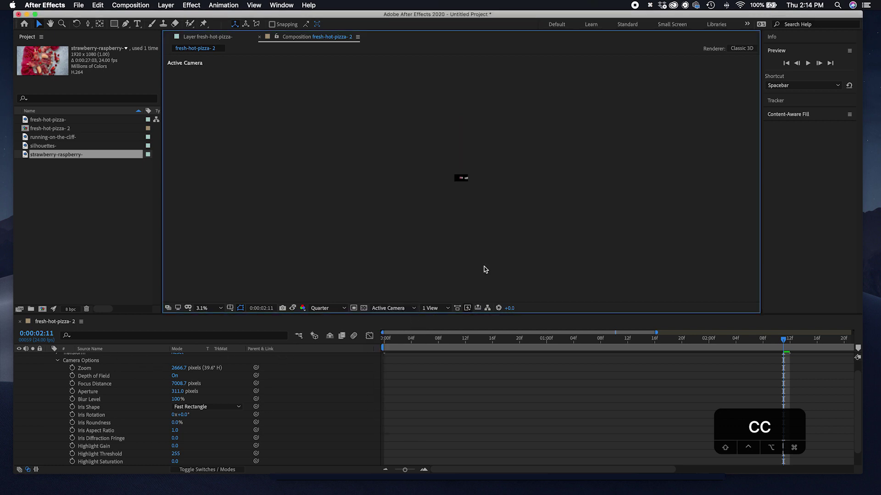
{"action": "scroll", "coordinate": [471, 229], "scroll_direction": "up", "scroll_amount": 8}
{"action": "scroll", "coordinate": [481, 227], "scroll_direction": "down", "scroll_amount": 2}
{"action": "left_click_drag", "start_coordinate": [540, 179], "coordinate": [496, 187]}
{"action": "key", "text": "slash"}
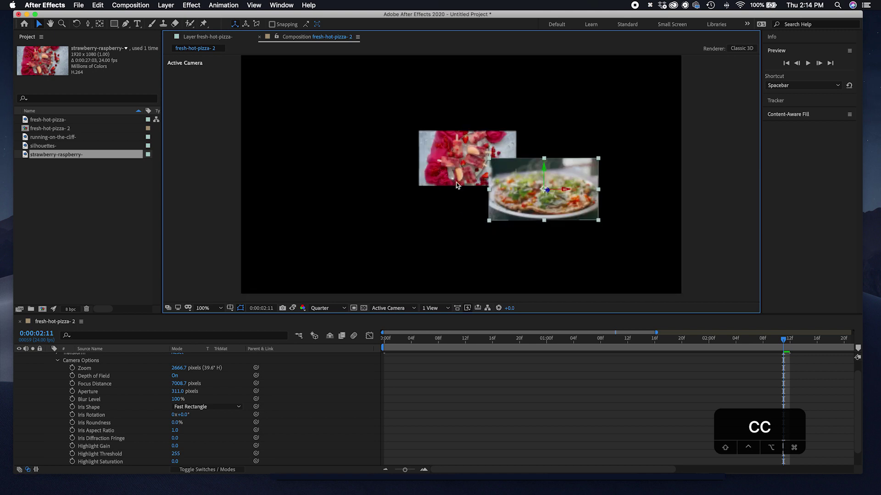
Set Camera 1's Focus Distance to 6930.7 pixels
{"action": "left_click_drag", "start_coordinate": [179, 383], "coordinate": [283, 388]}
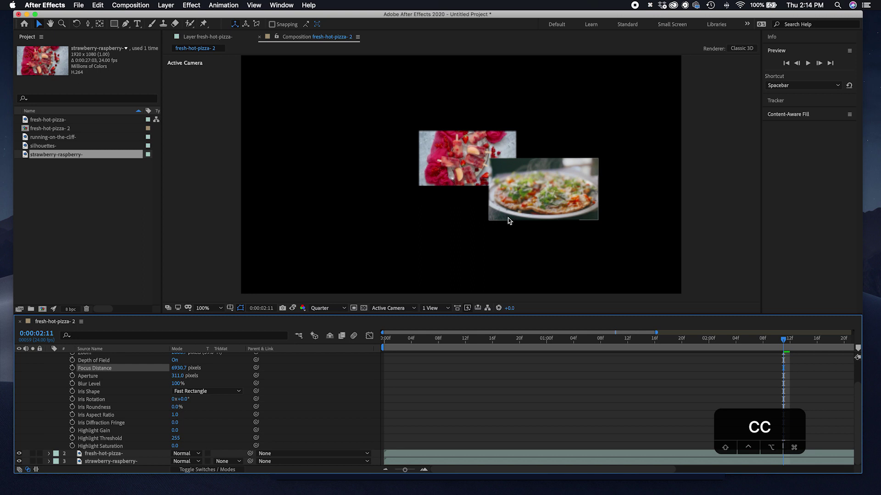
Nudge the fresh-hot-pizza- layer slightly up and right, and collapse Camera 1's Camera Options
{"action": "left_click", "coordinate": [529, 196]}
{"action": "mouse_move", "coordinate": [529, 196]}
{"action": "left_mouse_down"}
{"action": "mouse_move", "coordinate": [537, 252]}
{"action": "mouse_move", "coordinate": [532, 187]}
{"action": "left_mouse_up"}
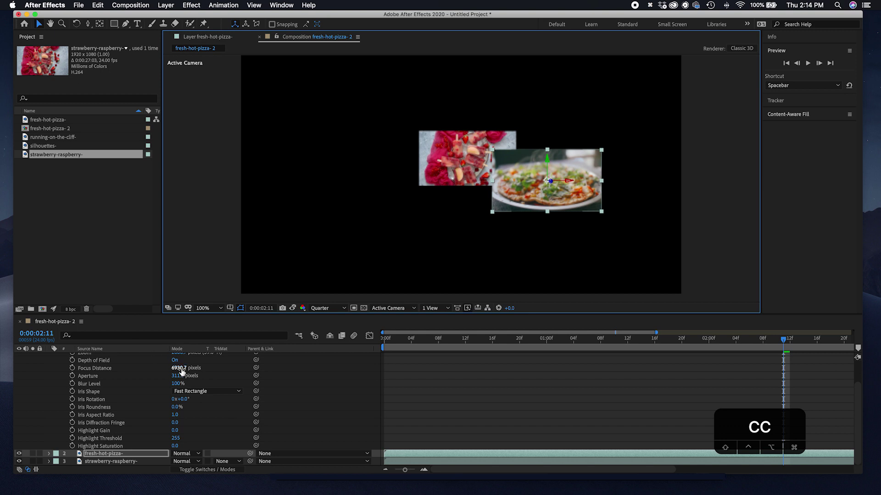
{"action": "left_click", "coordinate": [175, 361]}
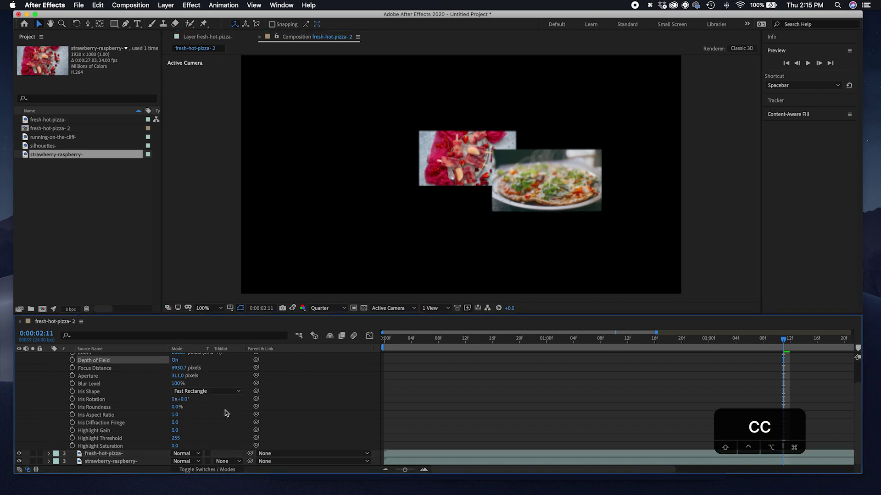
{"action": "scroll", "coordinate": [183, 409], "scroll_direction": "up", "scroll_amount": 3}
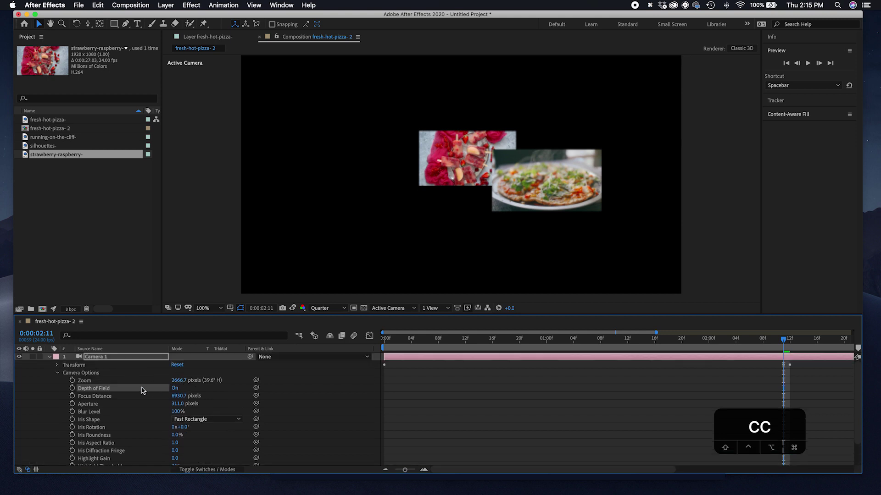
{"action": "scroll", "coordinate": [142, 391], "scroll_direction": "down", "scroll_amount": 2}
{"action": "left_click", "coordinate": [58, 358]}
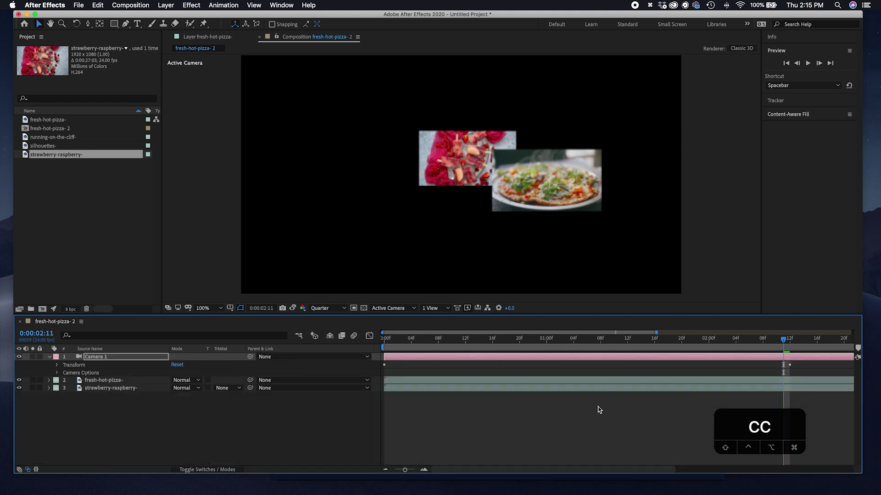
Enlarge both clip layers, with the fresh-hot-pizza- layer overlapping the strawberry-raspberry- layer's lower right corner
{"action": "left_click_drag", "start_coordinate": [503, 206], "coordinate": [495, 236]}
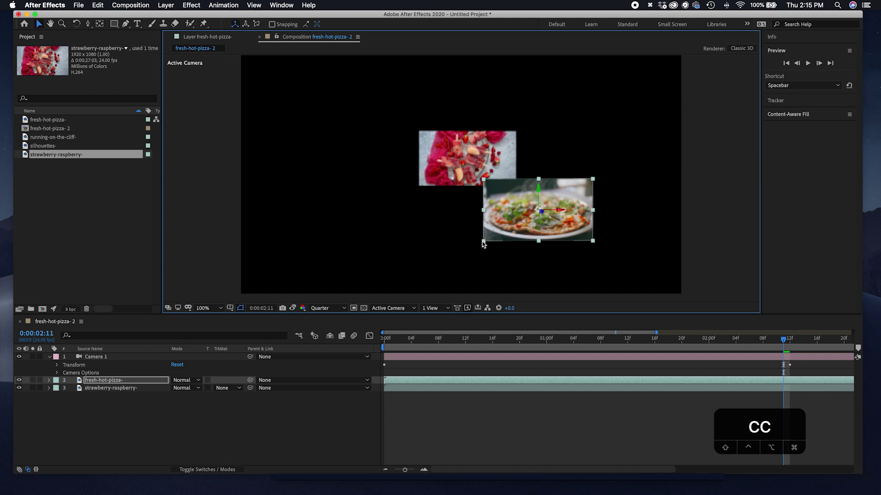
{"action": "left_click_drag", "start_coordinate": [481, 243], "coordinate": [449, 284]}
{"action": "left_click_drag", "start_coordinate": [434, 165], "coordinate": [301, 323]}
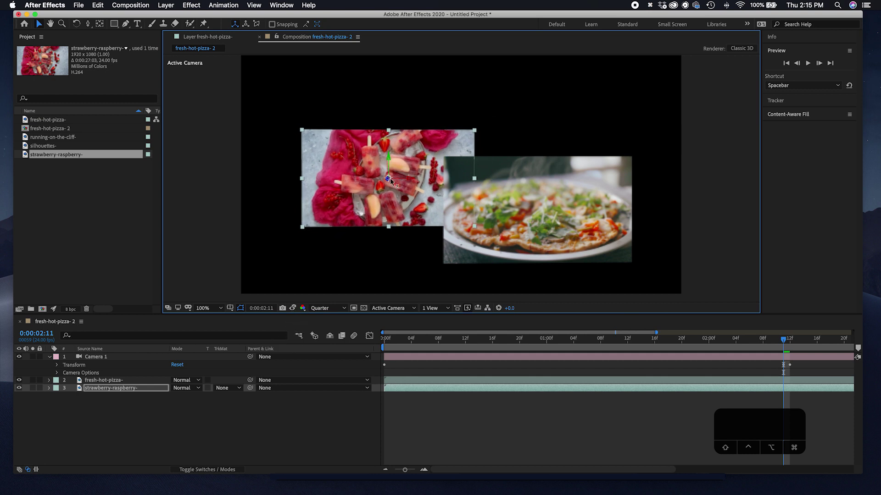
Push the strawberry-raspberry- layer farther back in Z depth, and spread the two clips slightly apart diagonally
{"action": "left_click_drag", "start_coordinate": [400, 252], "coordinate": [430, 97]}
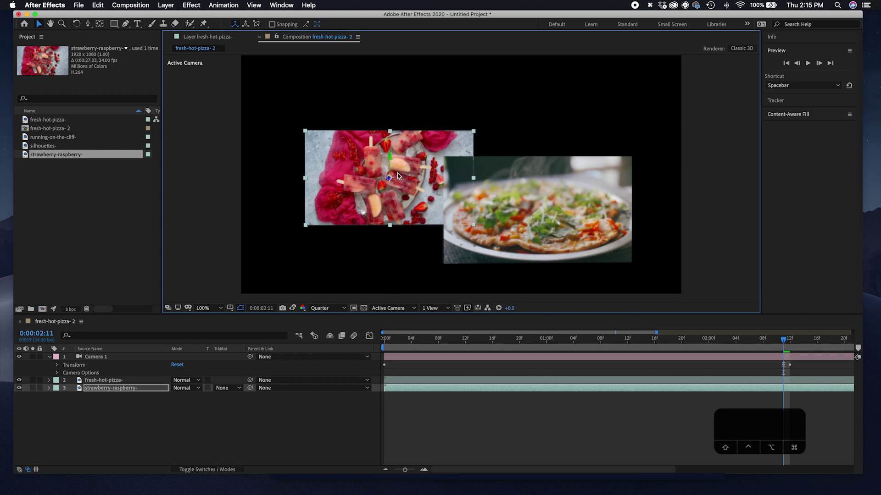
{"action": "left_click_drag", "start_coordinate": [391, 146], "coordinate": [399, 6]}
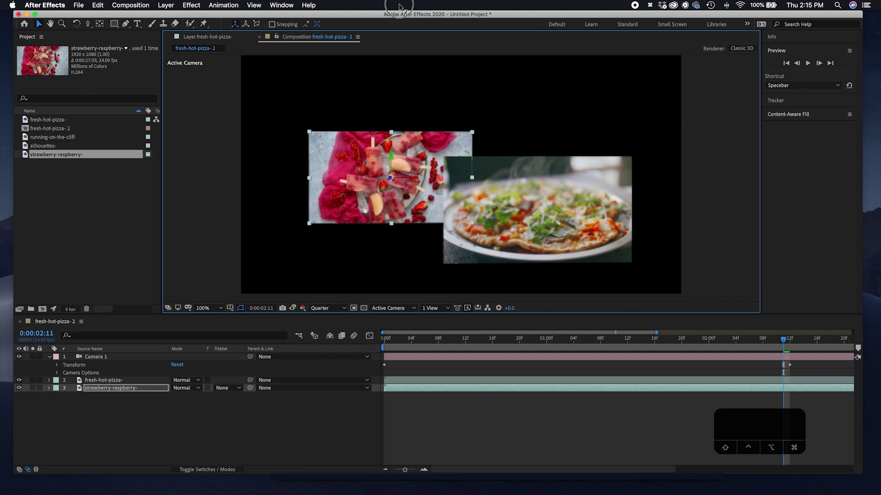
{"action": "left_click_drag", "start_coordinate": [386, 40], "coordinate": [474, 5]}
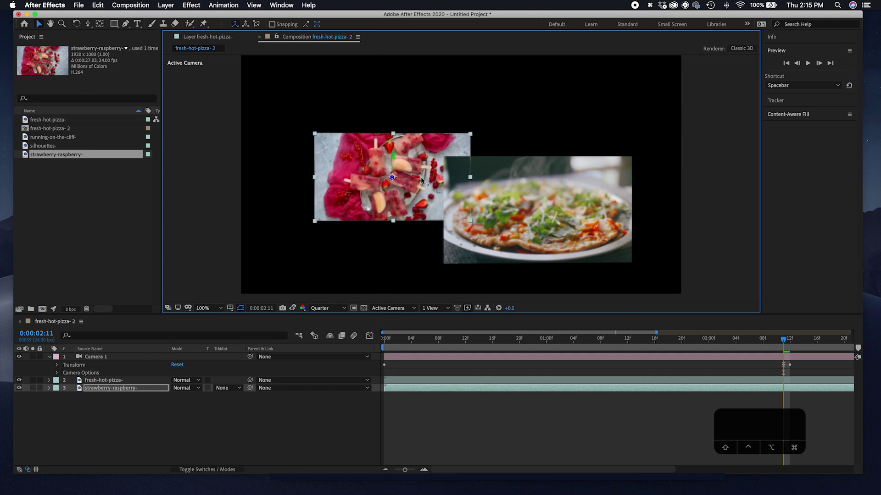
{"action": "mouse_move", "coordinate": [383, 160]}
{"action": "left_mouse_down"}
{"action": "mouse_move", "coordinate": [401, 78]}
{"action": "mouse_move", "coordinate": [387, 191]}
{"action": "mouse_move", "coordinate": [373, 154]}
{"action": "left_mouse_up"}
{"action": "mouse_move", "coordinate": [483, 200]}
{"action": "left_mouse_down"}
{"action": "mouse_move", "coordinate": [428, 223]}
{"action": "mouse_move", "coordinate": [497, 208]}
{"action": "mouse_move", "coordinate": [484, 208]}
{"action": "left_mouse_up"}
At 0:00:02:11, orbit Camera 1 around the two clips with the camera tool to keyframe a new camera angle
{"action": "left_click", "coordinate": [88, 23]}
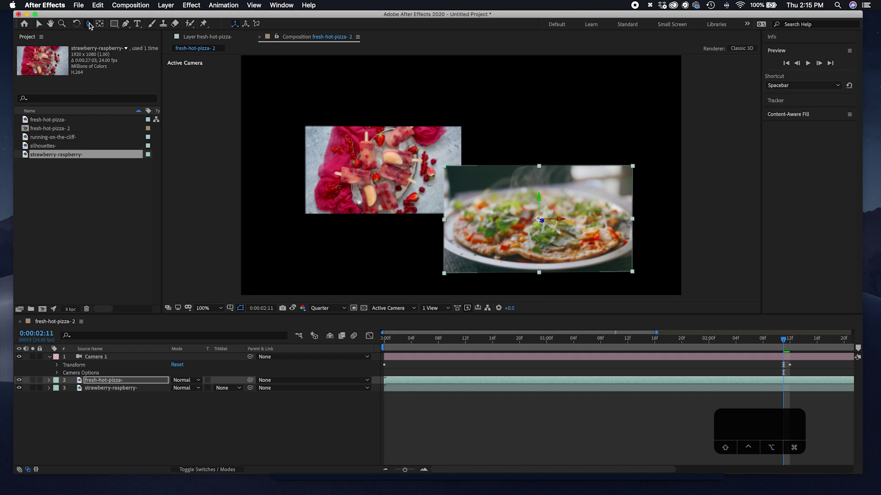
{"action": "key", "text": "c"}
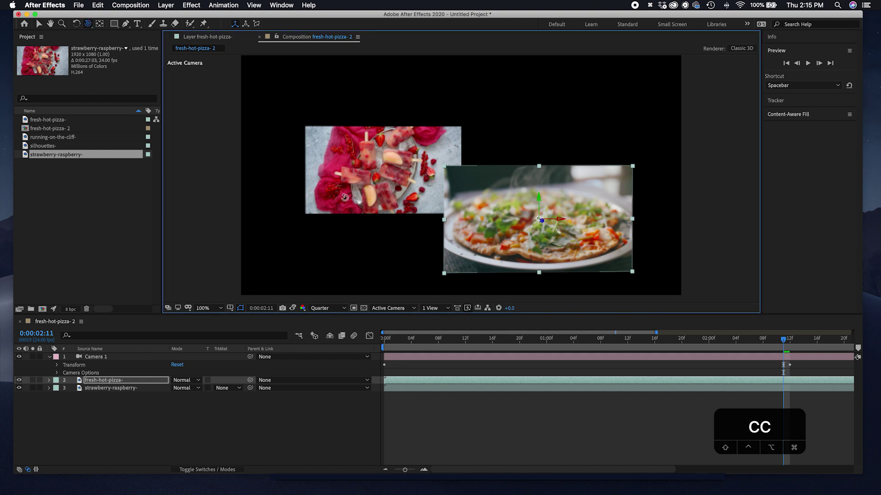
{"action": "key", "text": "c"}
{"action": "left_click_drag", "start_coordinate": [426, 200], "coordinate": [460, 203]}
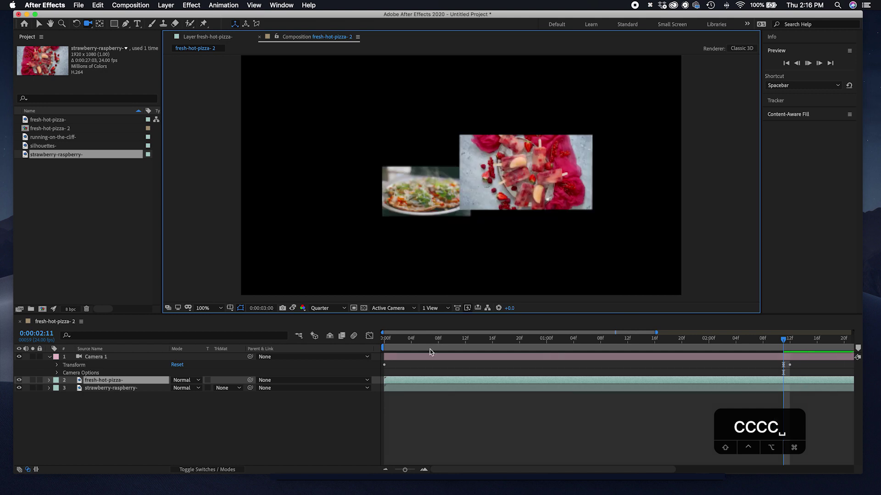
Preview the camera move from 0:00:00:03 and again from 0:00:02:03 to check the perspective and blur on both clips
{"action": "left_click", "coordinate": [401, 345]}
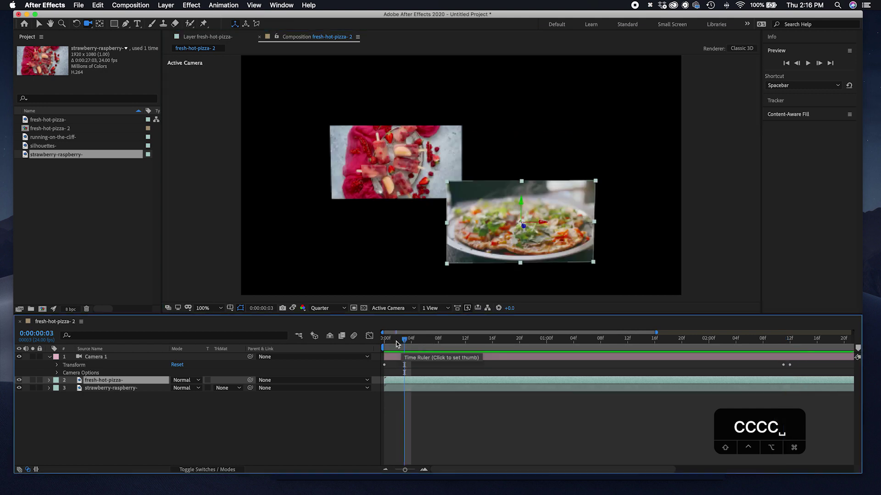
{"action": "key", "text": "space"}
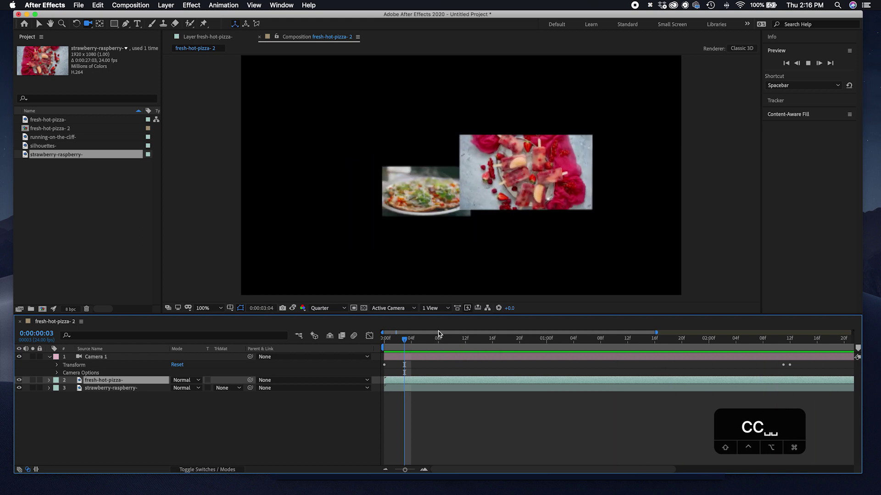
{"action": "key", "text": "space"}
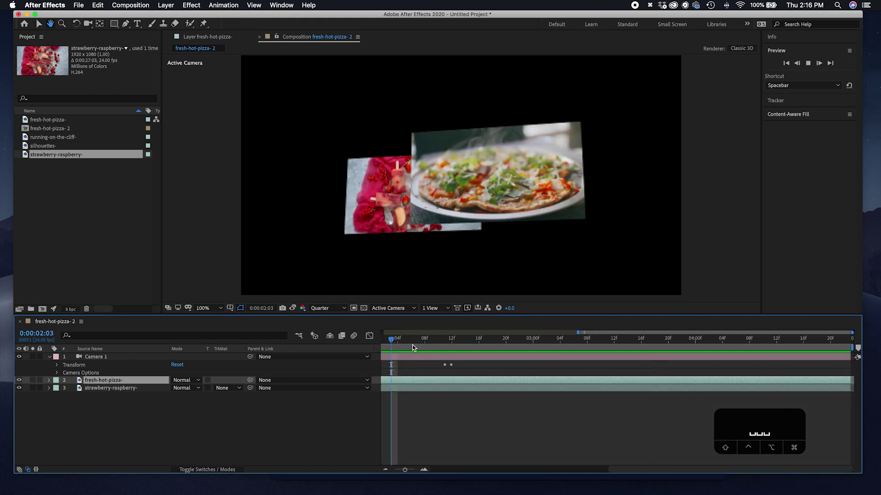
{"action": "key", "text": "space"}
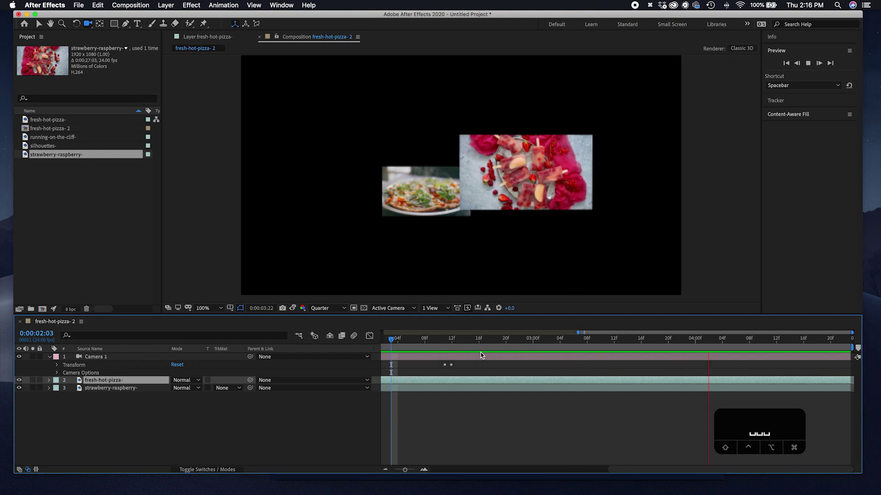